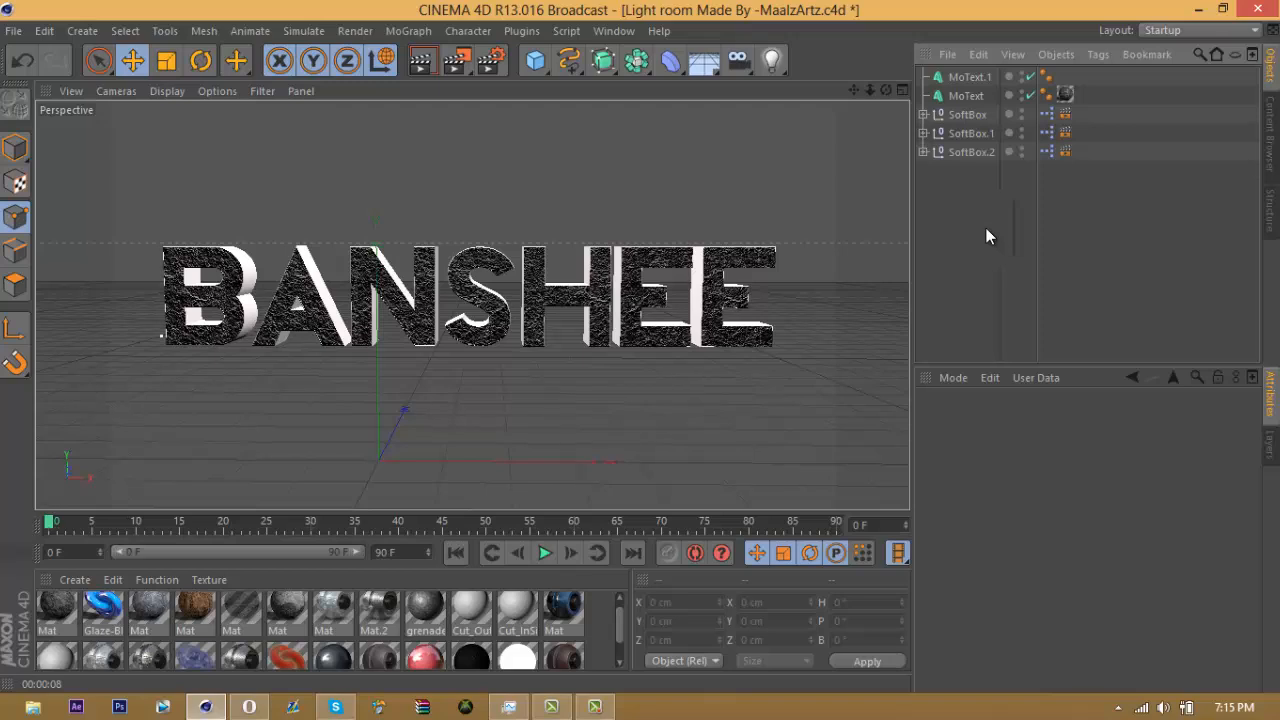
Render the current view to preview the BANSHEE text with its dark face material.
{"action": "left_click", "coordinate": [432, 68]}
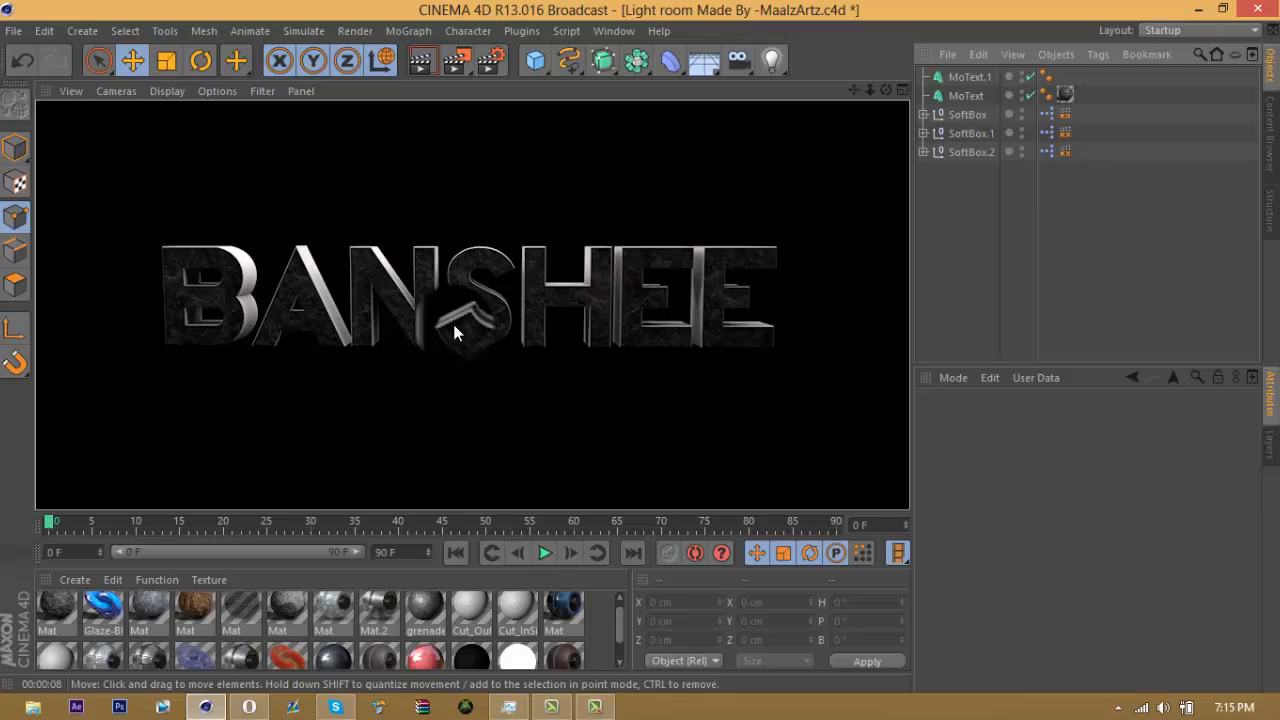
{"action": "left_click", "coordinate": [943, 206]}
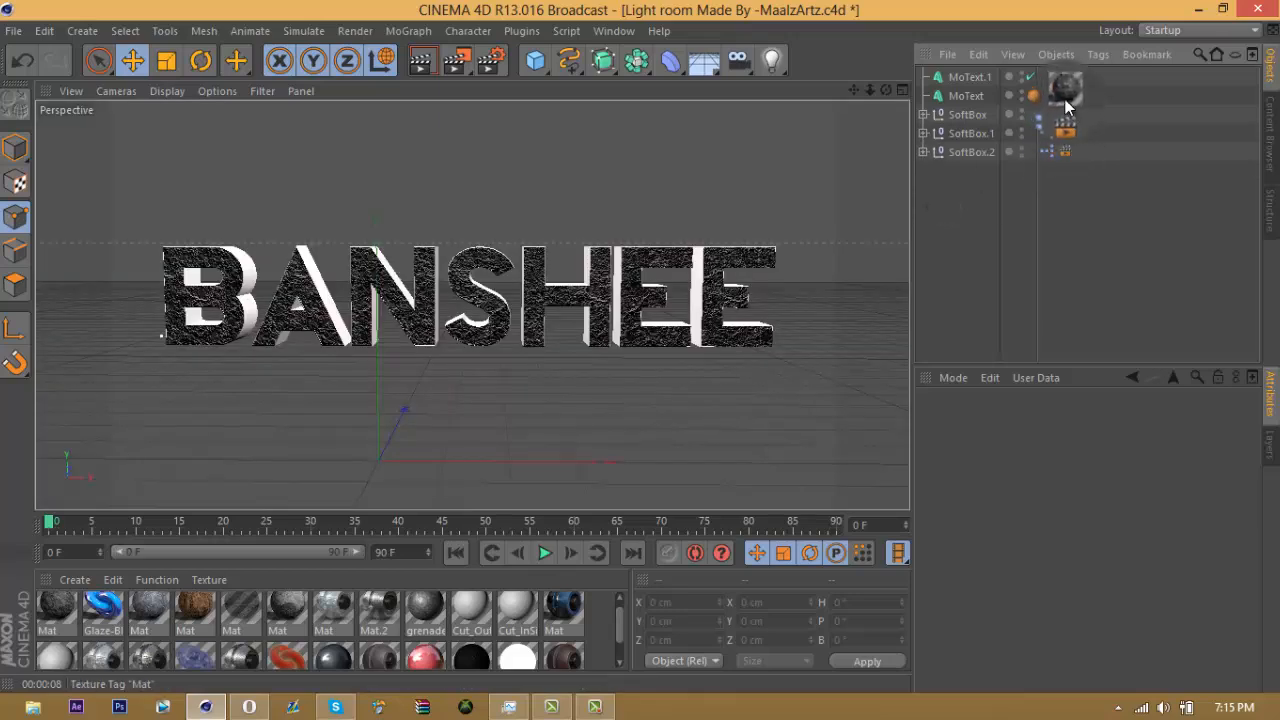
{"action": "left_click_drag", "start_coordinate": [1066, 105], "coordinate": [1066, 97]}
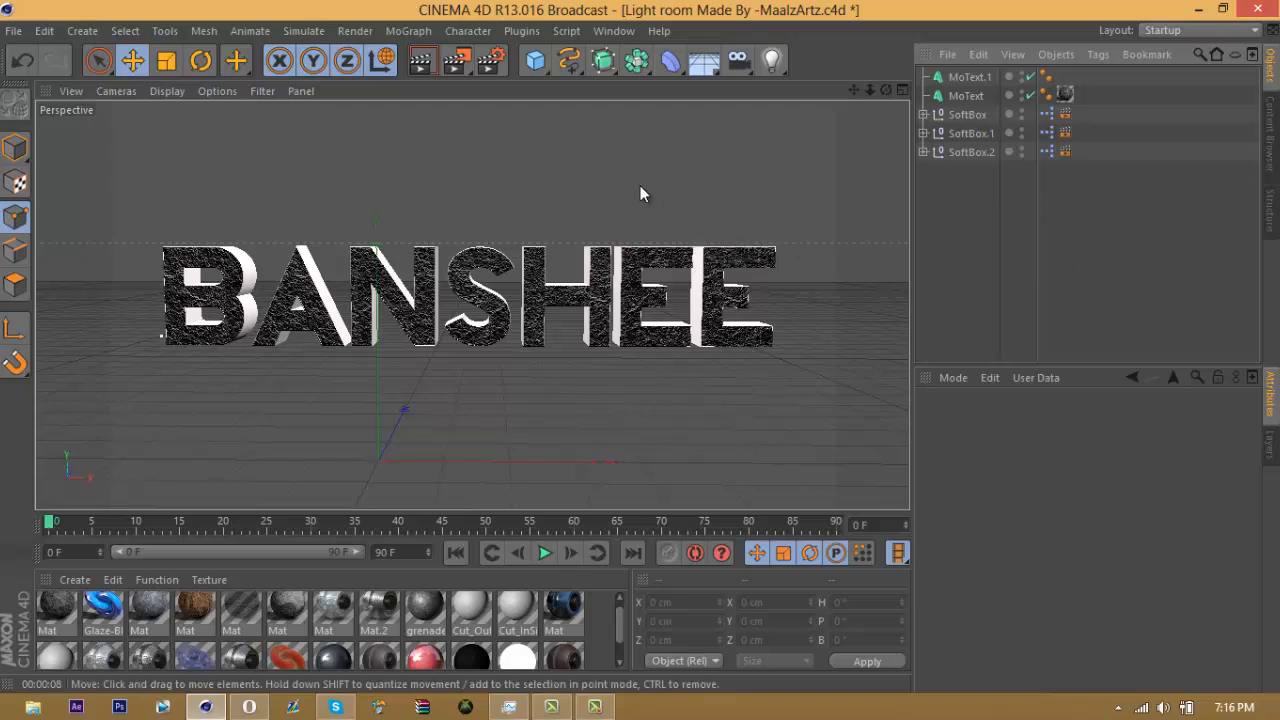
Examine the MoText object's settings, including its object, caps, basic, phong, lines, letters and all properties.
{"action": "left_click", "coordinate": [406, 31]}
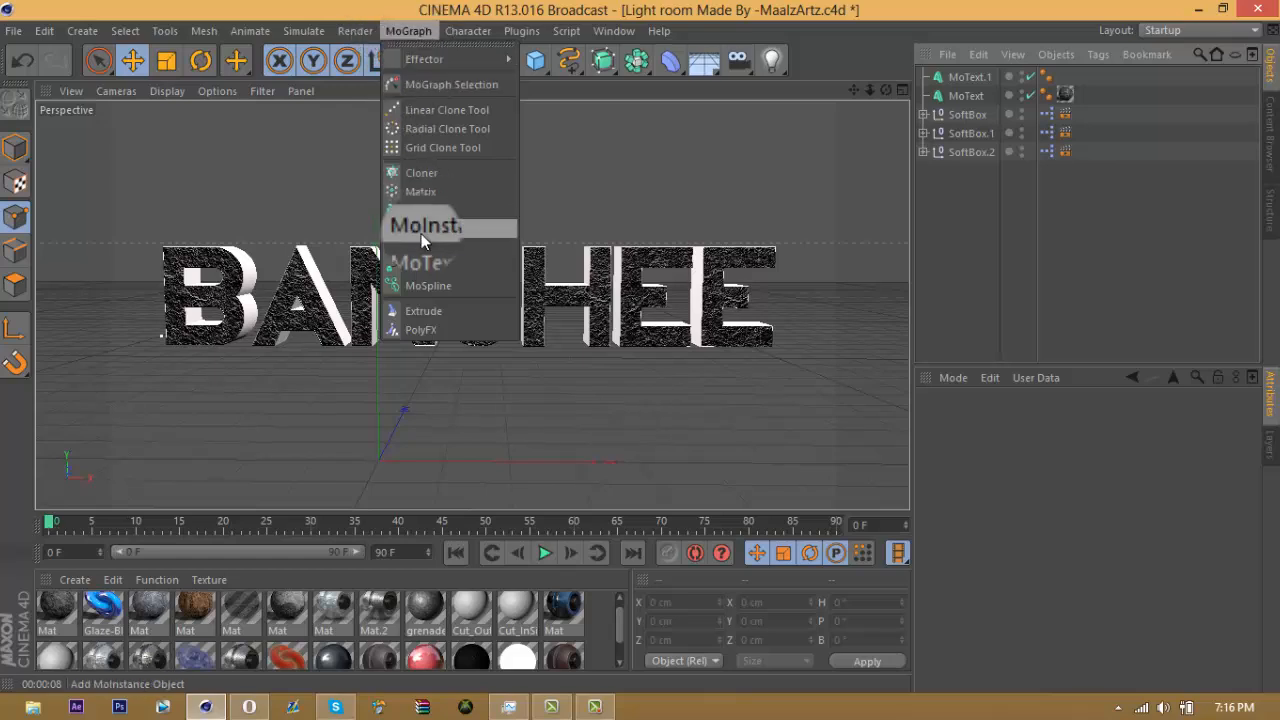
{"action": "left_click", "coordinate": [966, 177]}
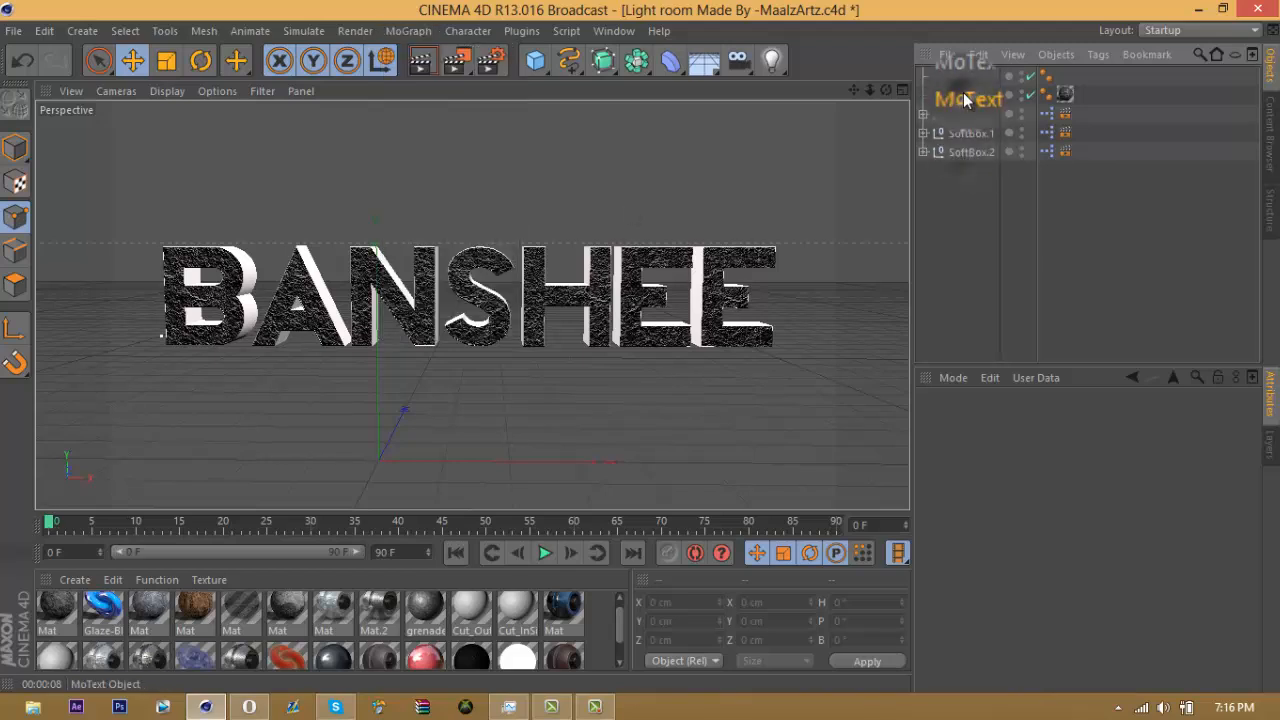
{"action": "left_click", "coordinate": [963, 95]}
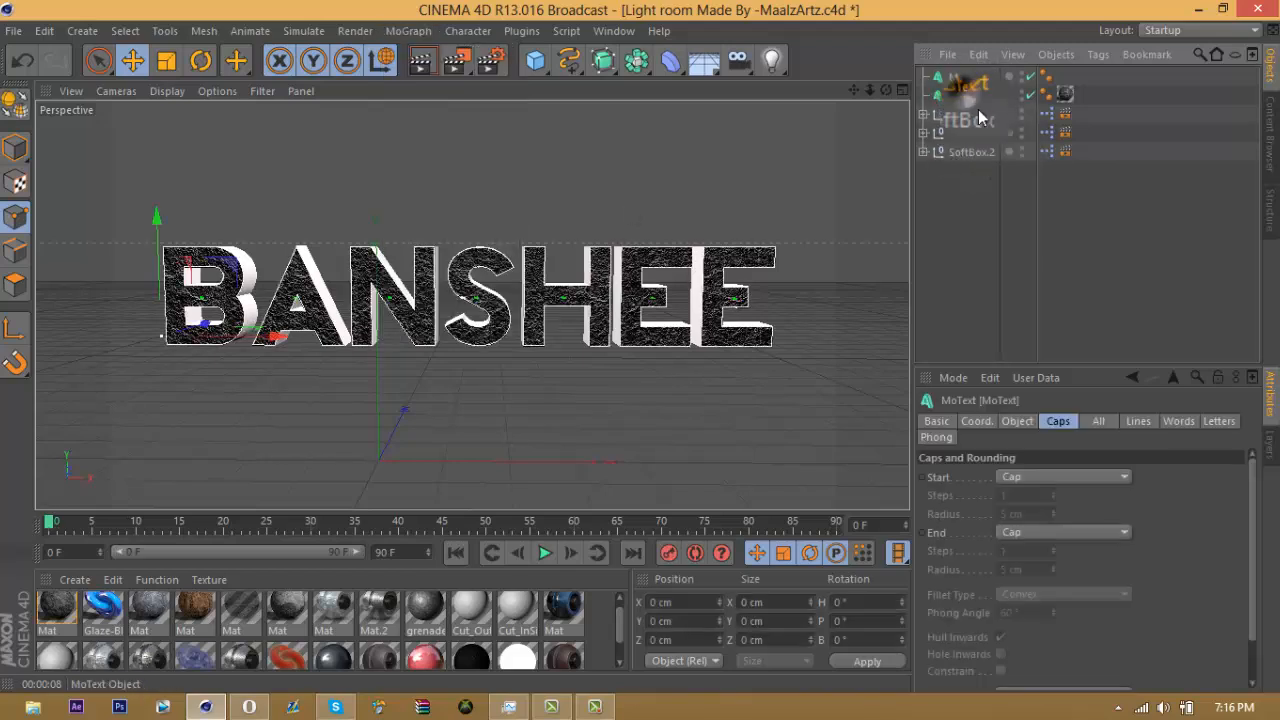
{"action": "left_click", "coordinate": [1025, 424]}
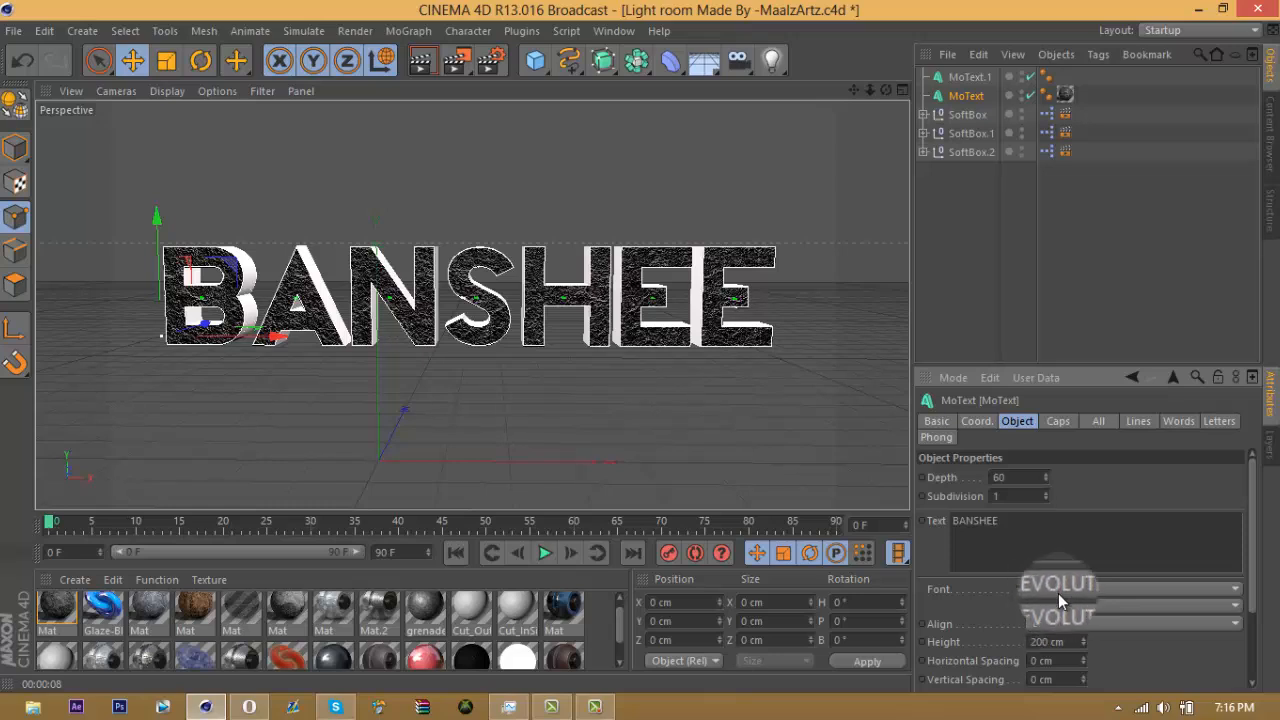
{"action": "left_click", "coordinate": [966, 298]}
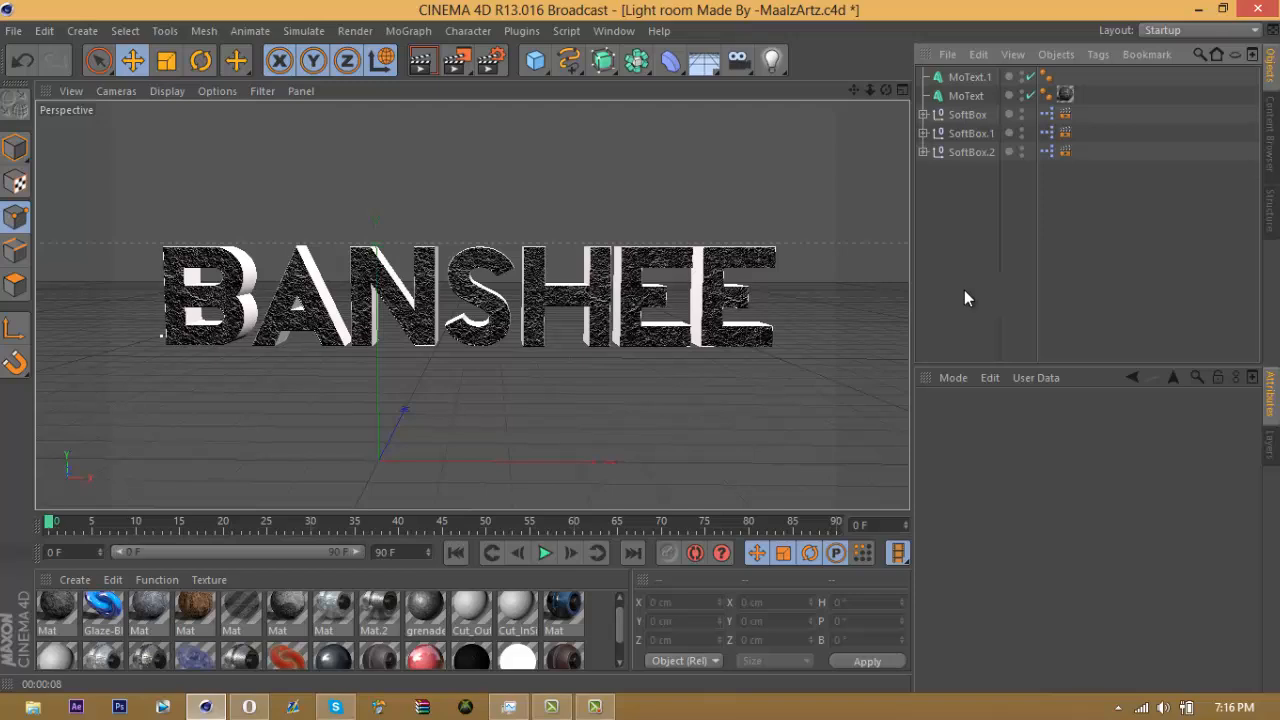
{"action": "left_click", "coordinate": [966, 96]}
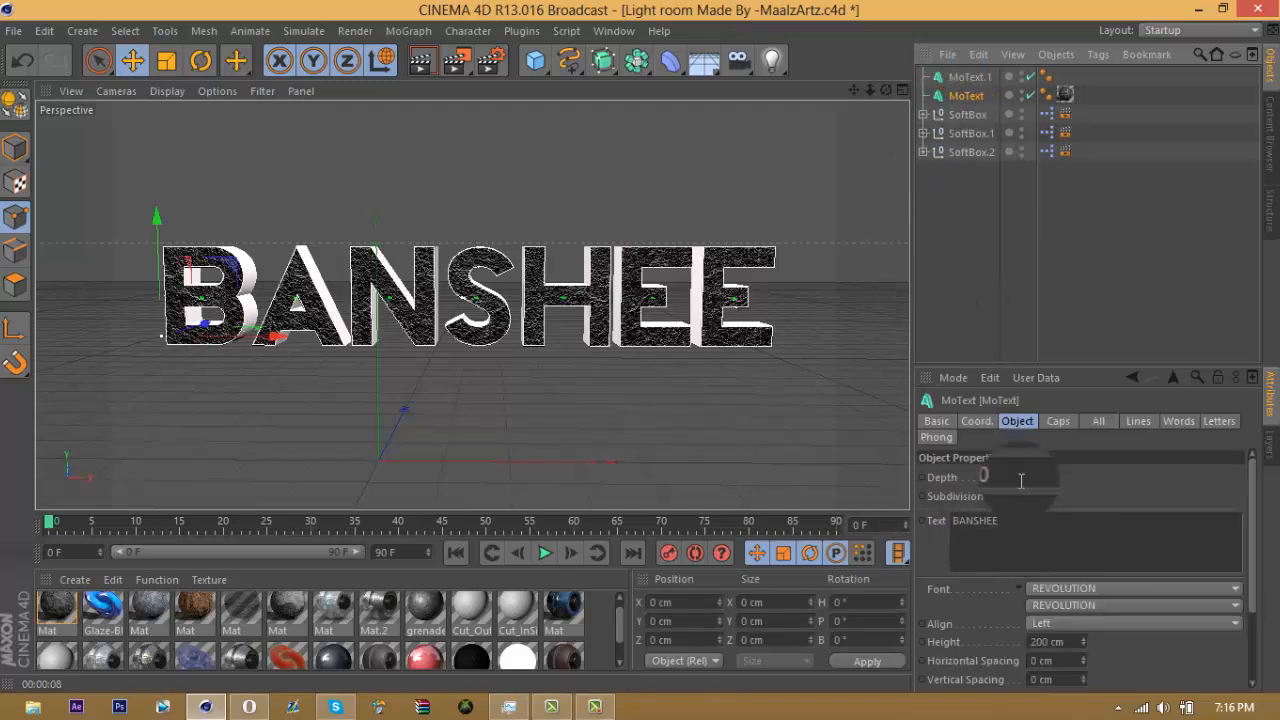
{"action": "left_click", "coordinate": [1058, 421]}
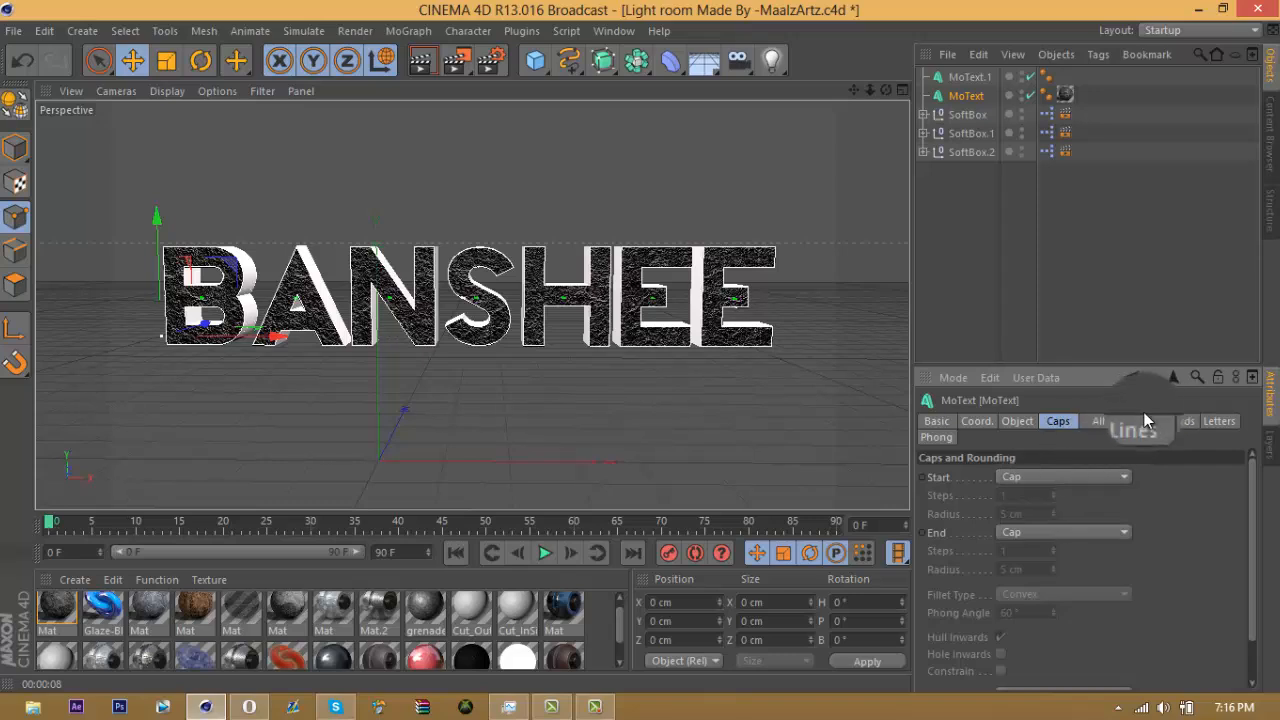
{"action": "left_click", "coordinate": [936, 421]}
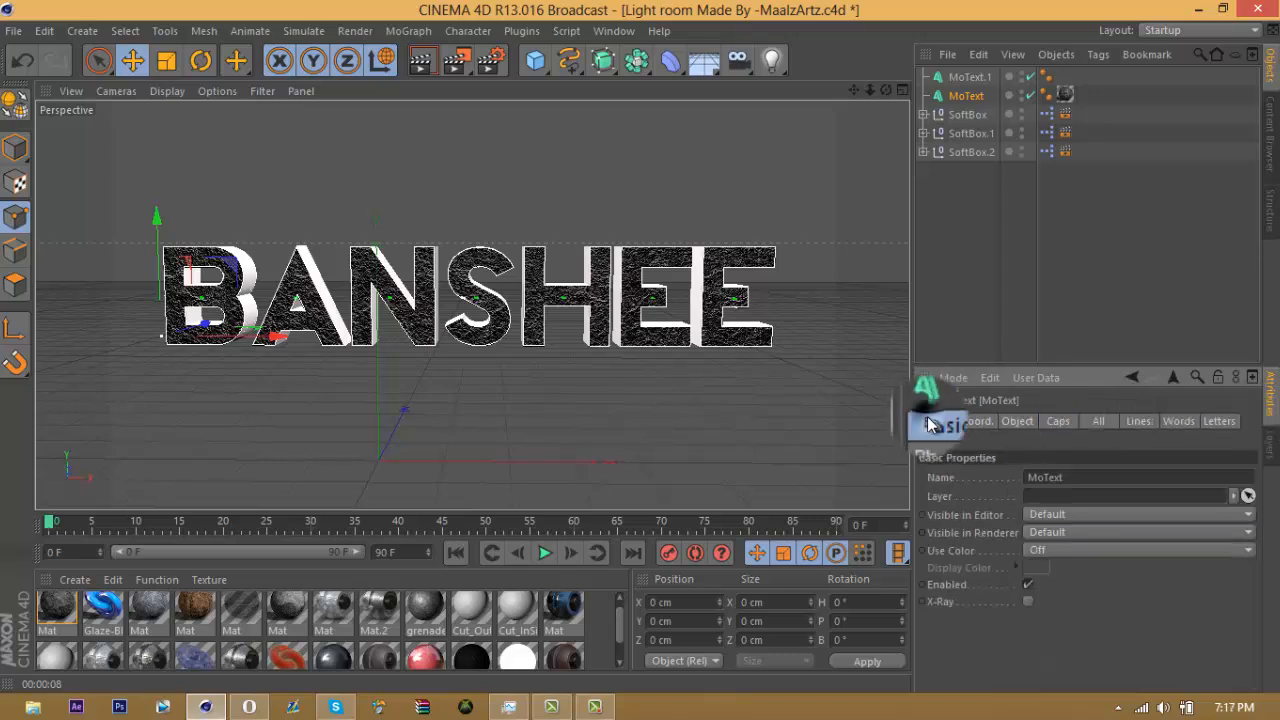
{"action": "left_click", "coordinate": [936, 437]}
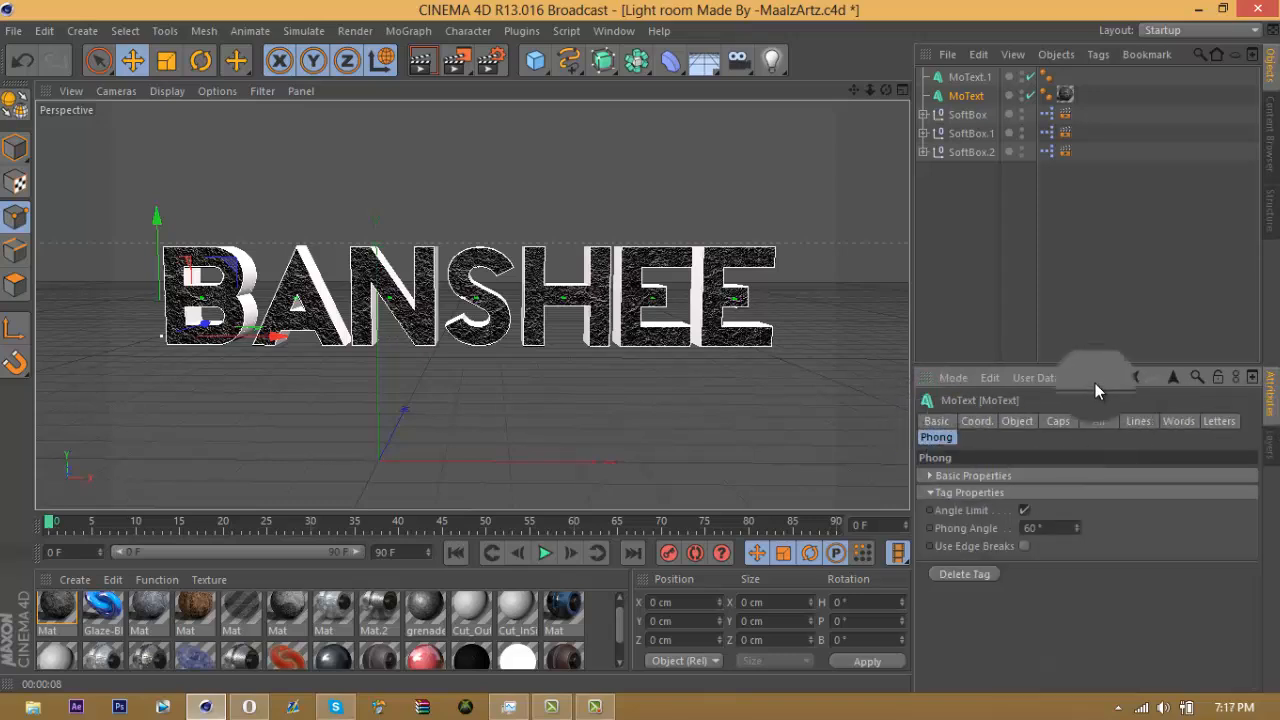
{"action": "left_click", "coordinate": [1138, 421]}
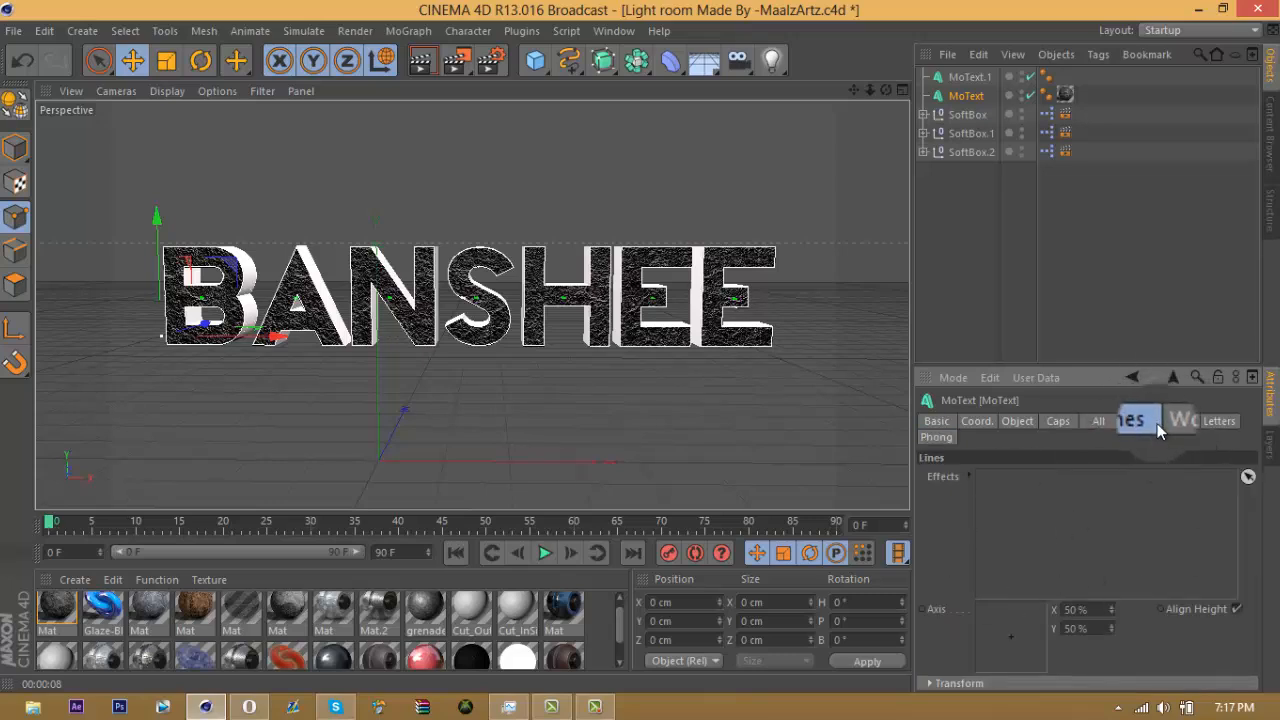
{"action": "left_click", "coordinate": [1219, 421]}
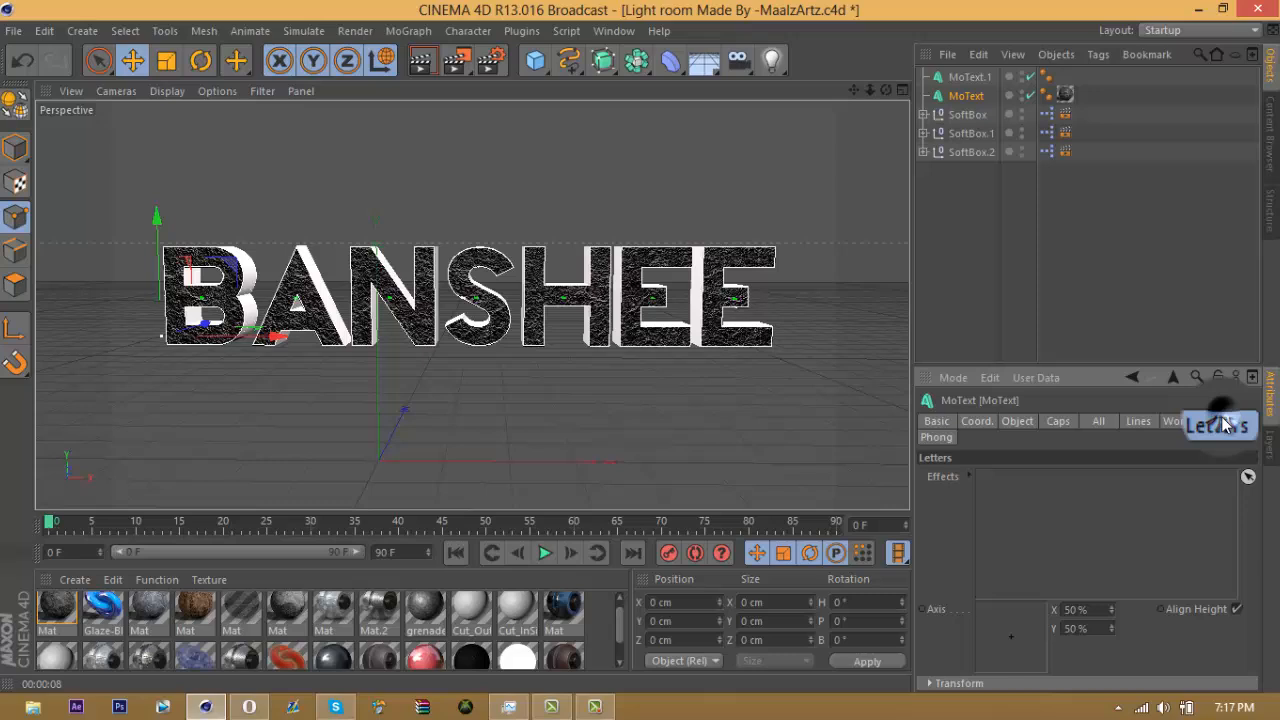
{"action": "left_click", "coordinate": [1107, 426]}
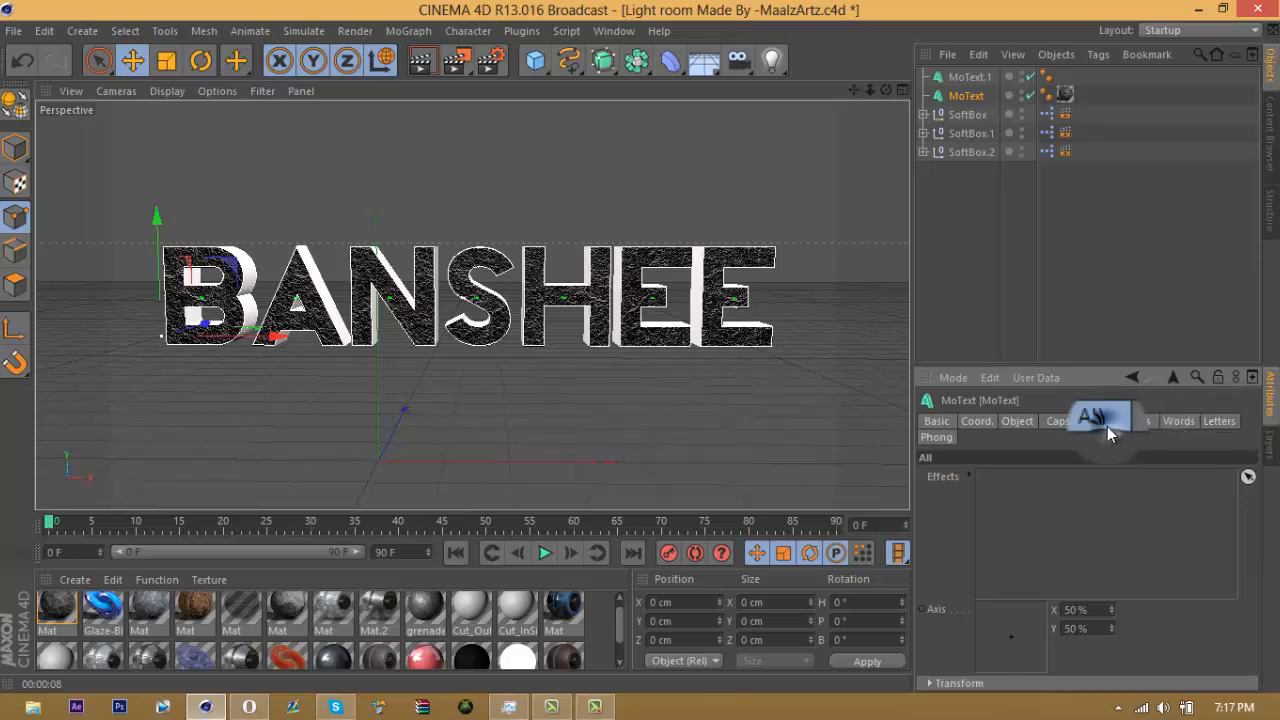
{"action": "left_click", "coordinate": [1017, 421]}
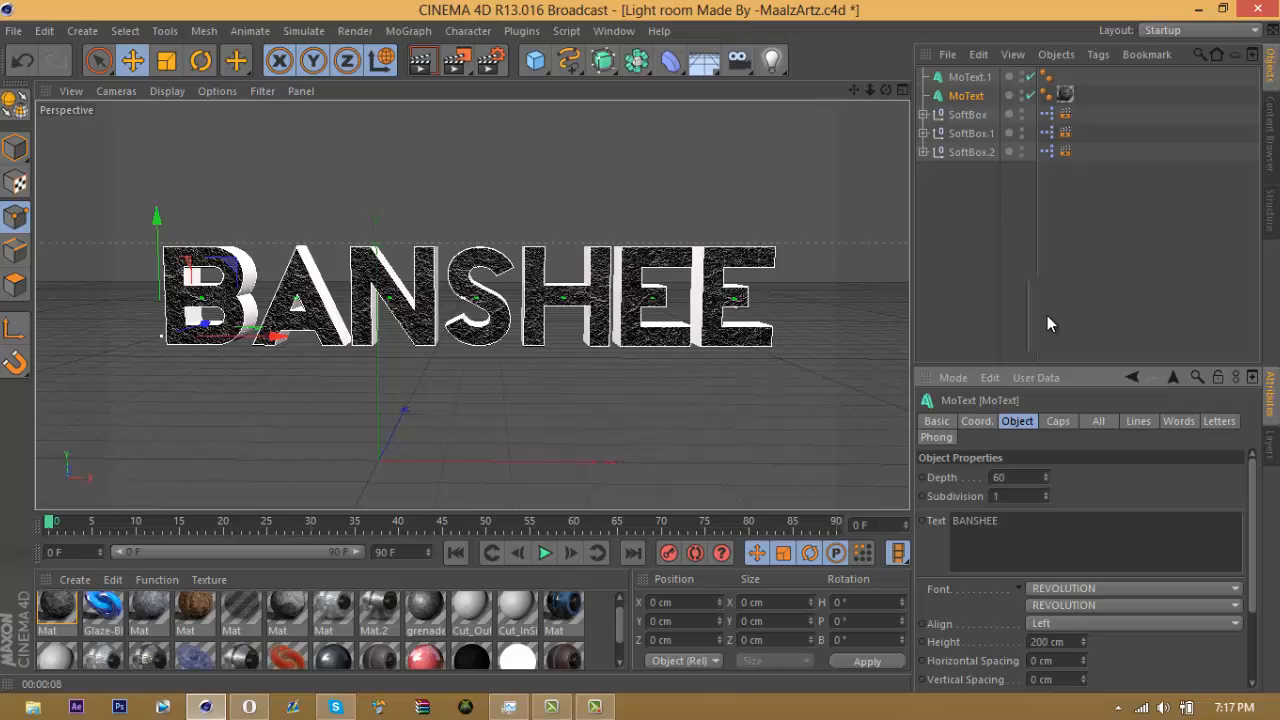
Review the Fillet cap settings of MoText.1 and briefly disable MoText to view the outline text alone.
{"action": "left_click", "coordinate": [968, 77]}
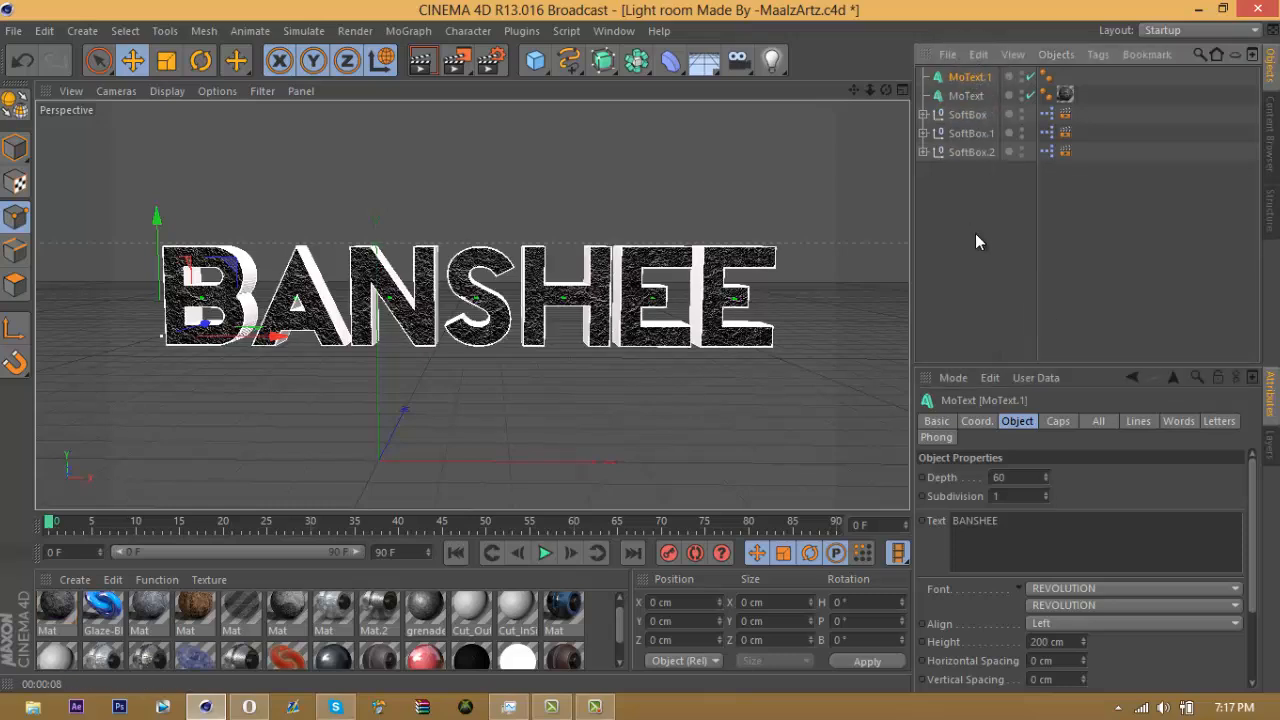
{"action": "left_click", "coordinate": [1060, 421]}
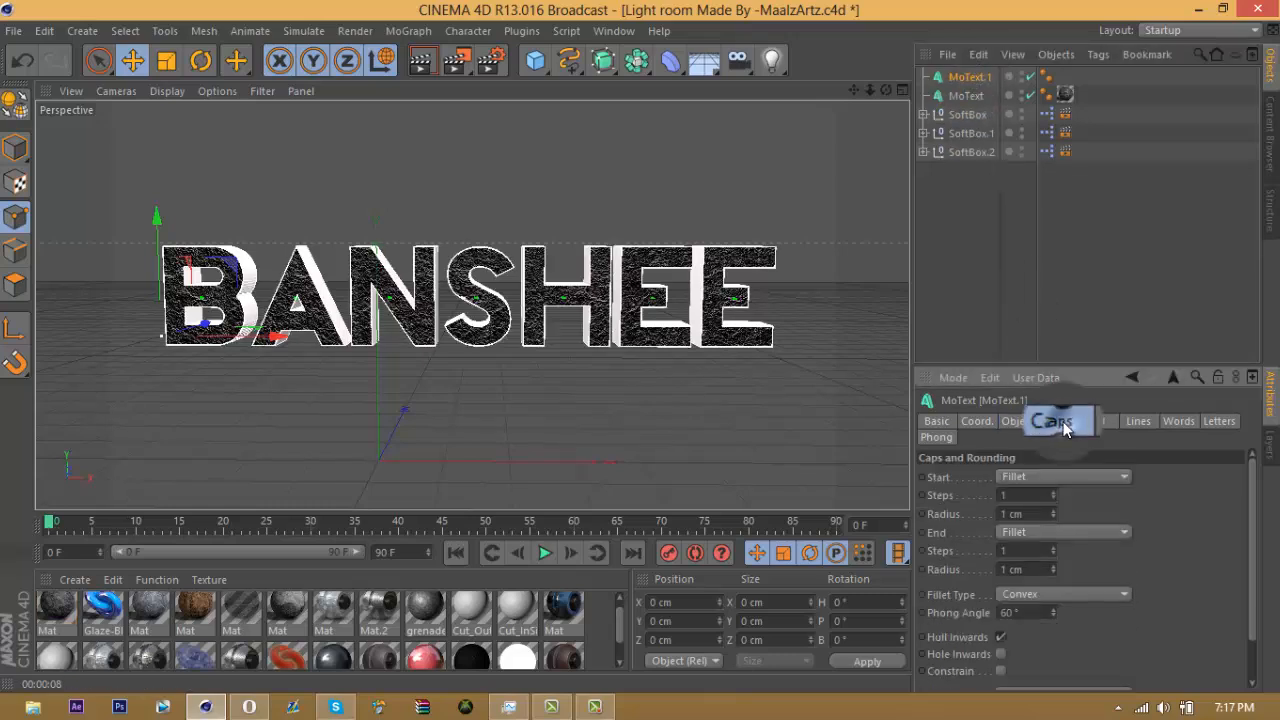
{"action": "left_click", "coordinate": [1033, 477]}
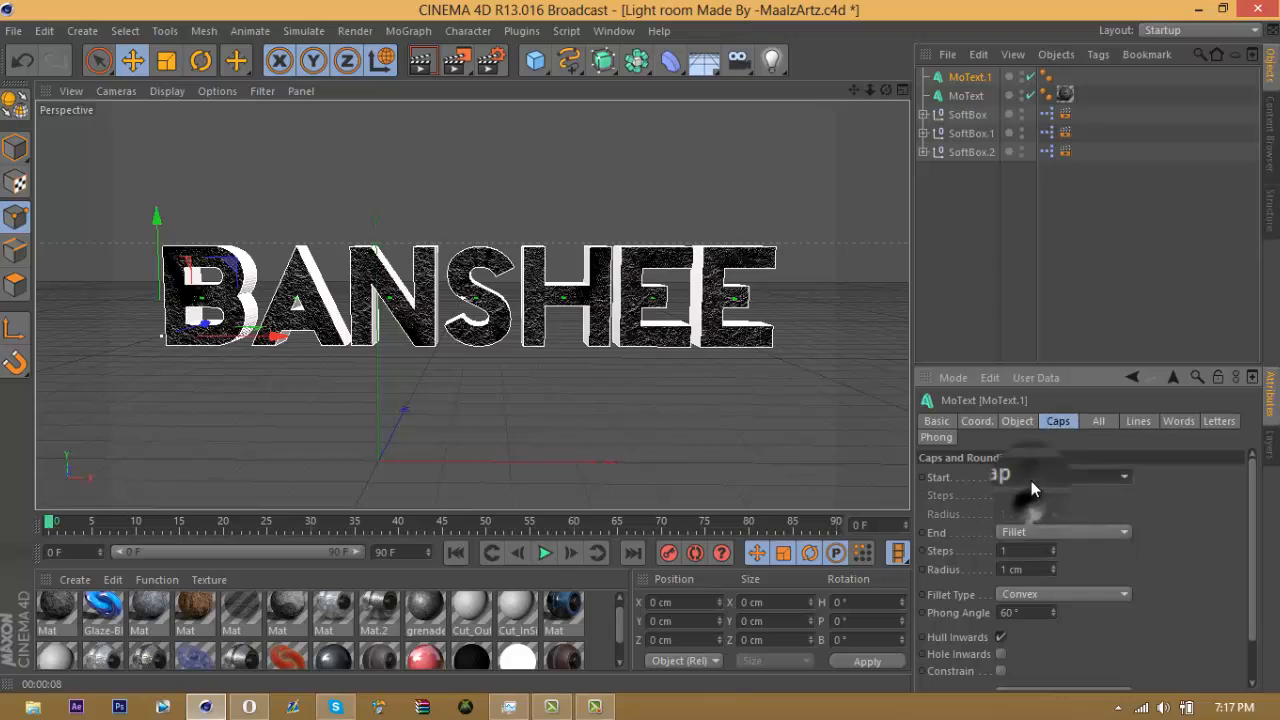
{"action": "left_click", "coordinate": [1031, 530]}
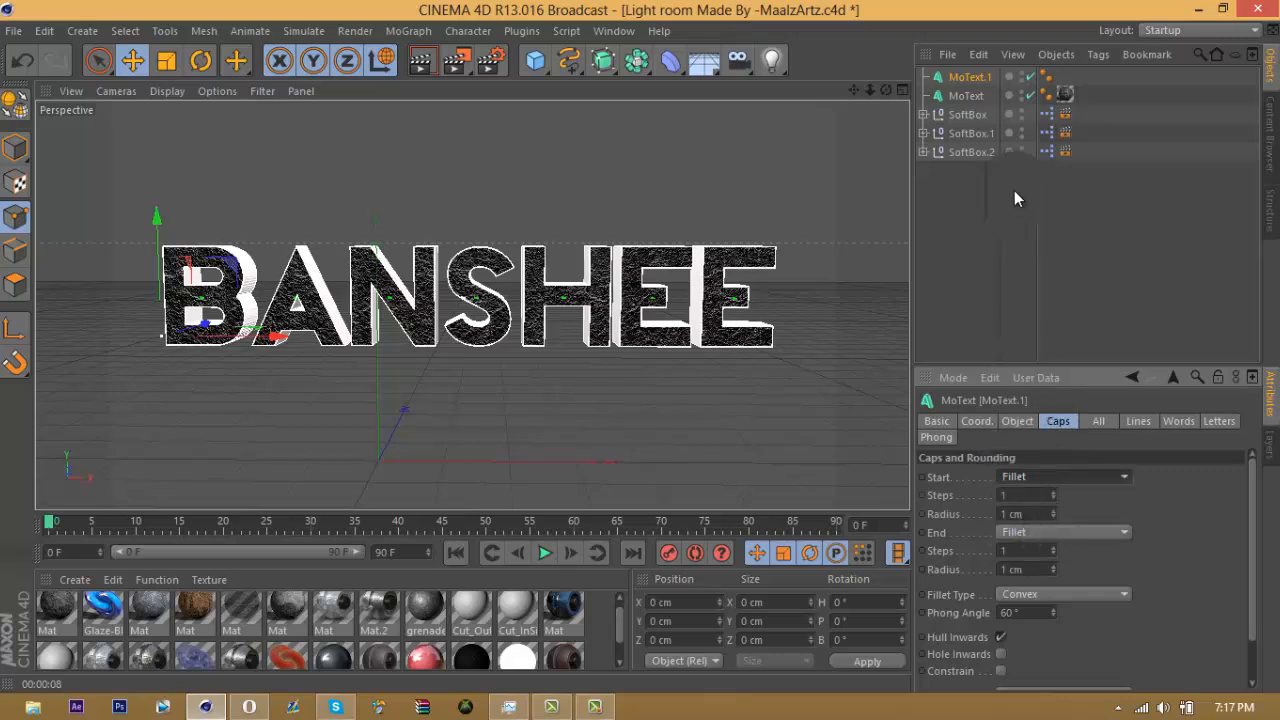
{"action": "left_click", "coordinate": [1030, 96]}
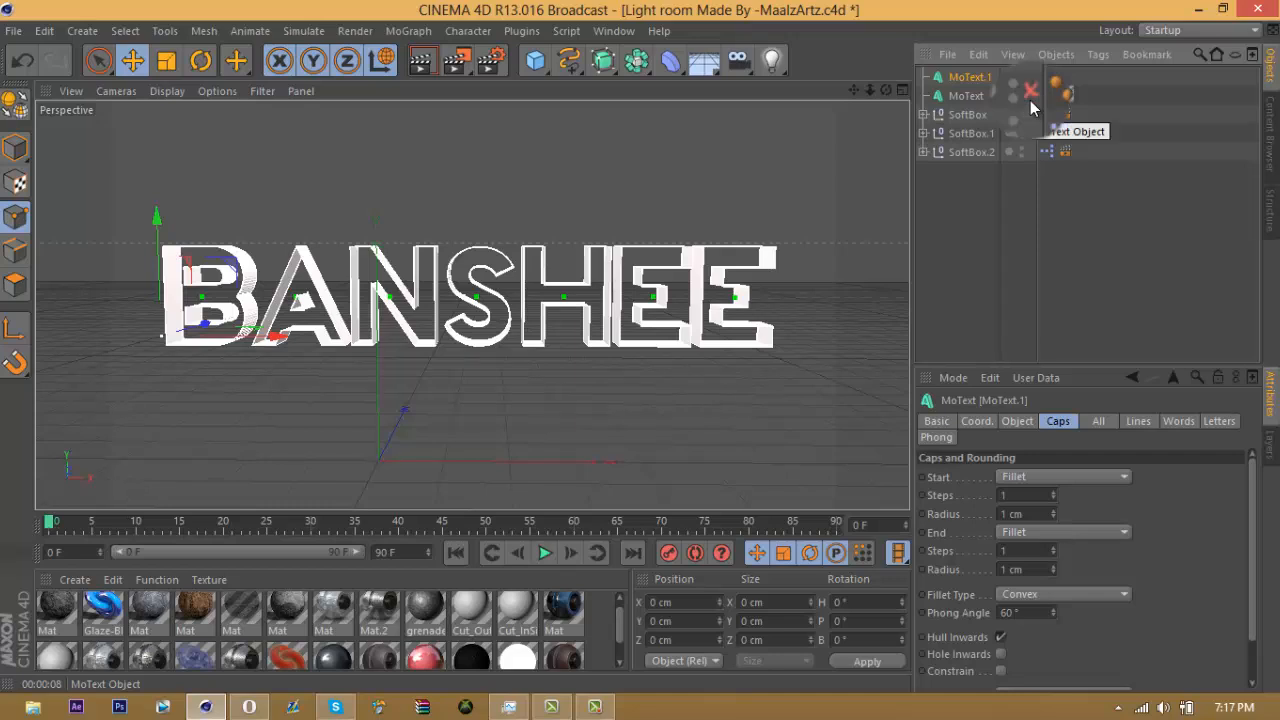
{"action": "left_click", "coordinate": [1030, 96]}
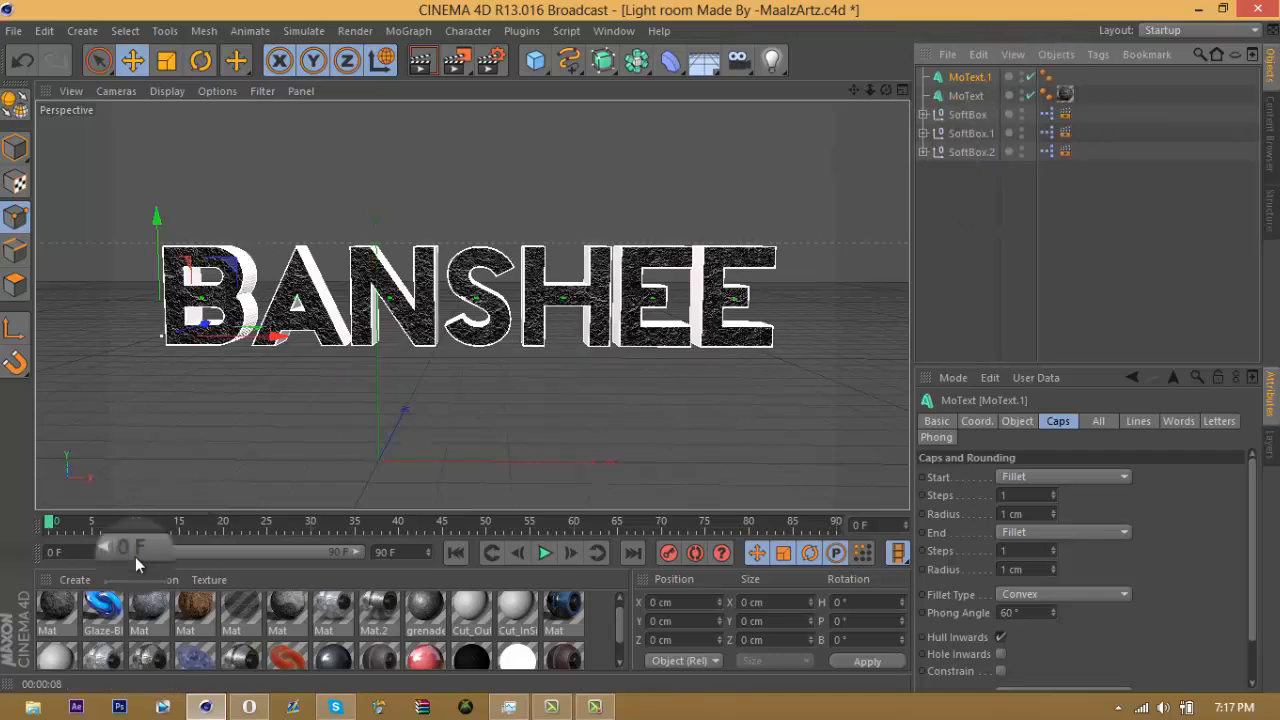
Apply the glossy red Mat material to the MoText object.
{"action": "left_click_drag", "start_coordinate": [622, 616], "coordinate": [624, 646]}
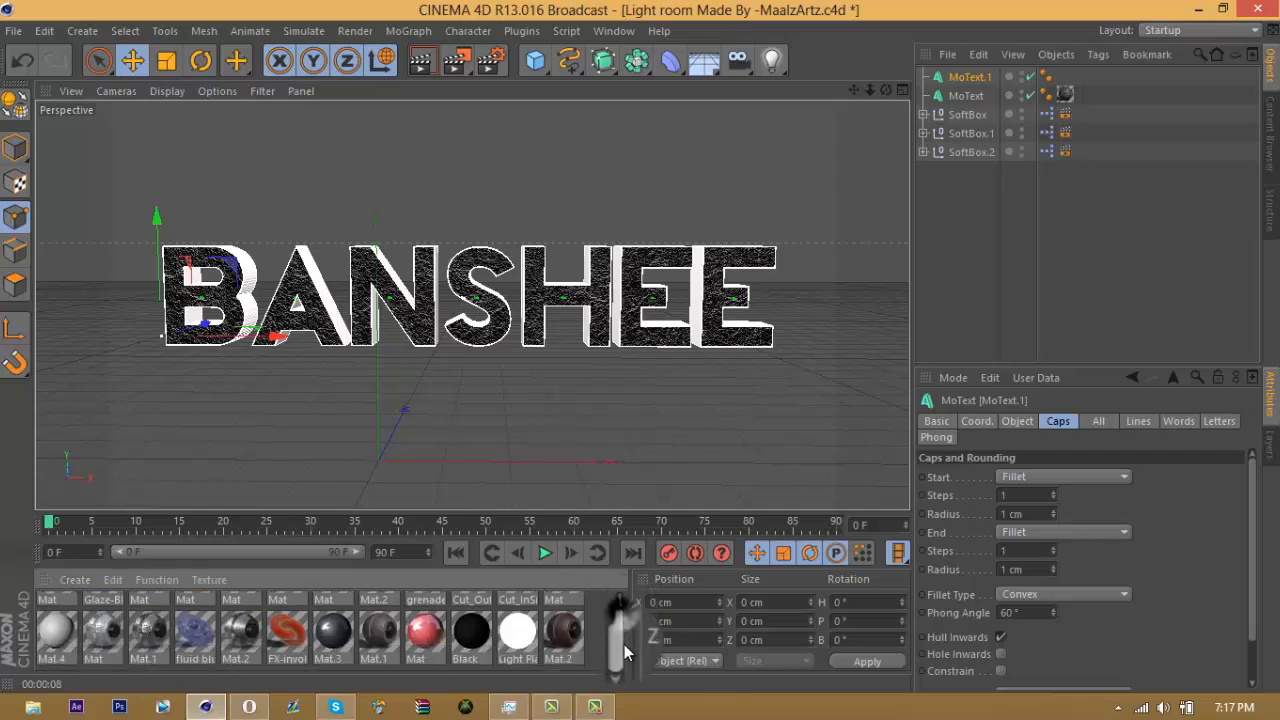
{"action": "left_click_drag", "start_coordinate": [148, 630], "coordinate": [964, 95]}
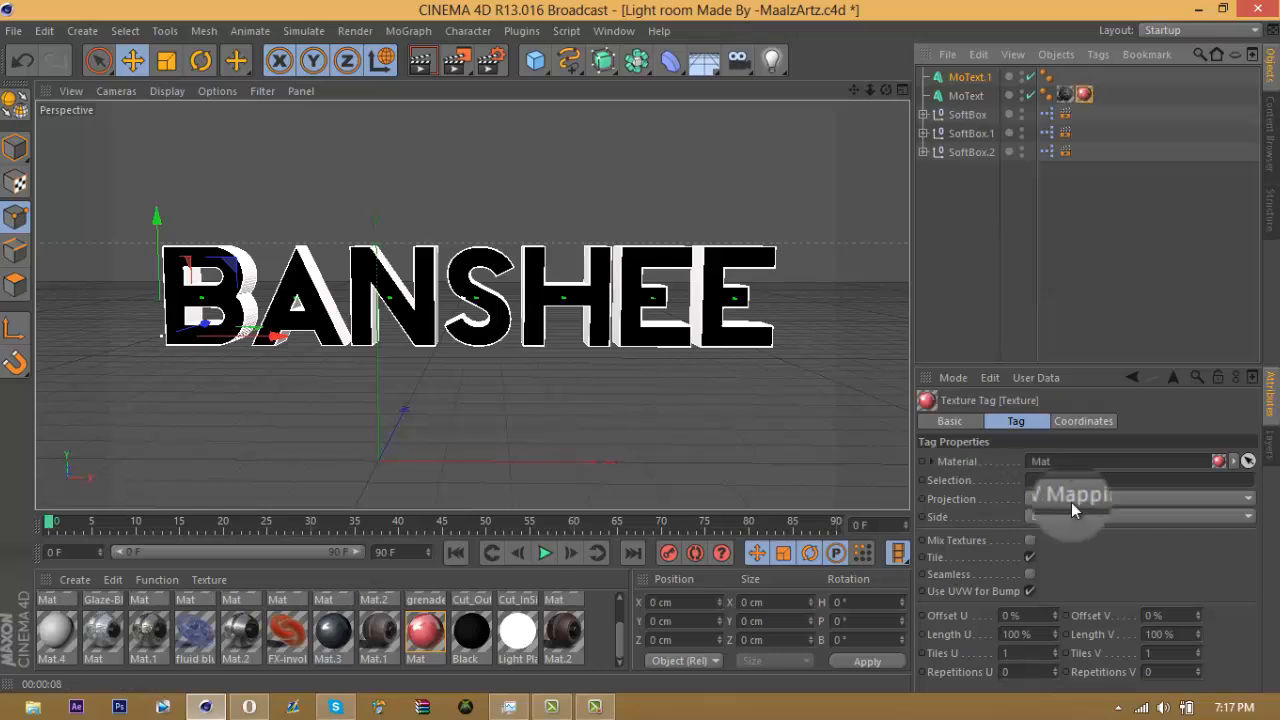
Examine the red texture tag's basic, tag and coordinate properties and the red material's colour settings in the Material Editor.
{"action": "left_click", "coordinate": [952, 421]}
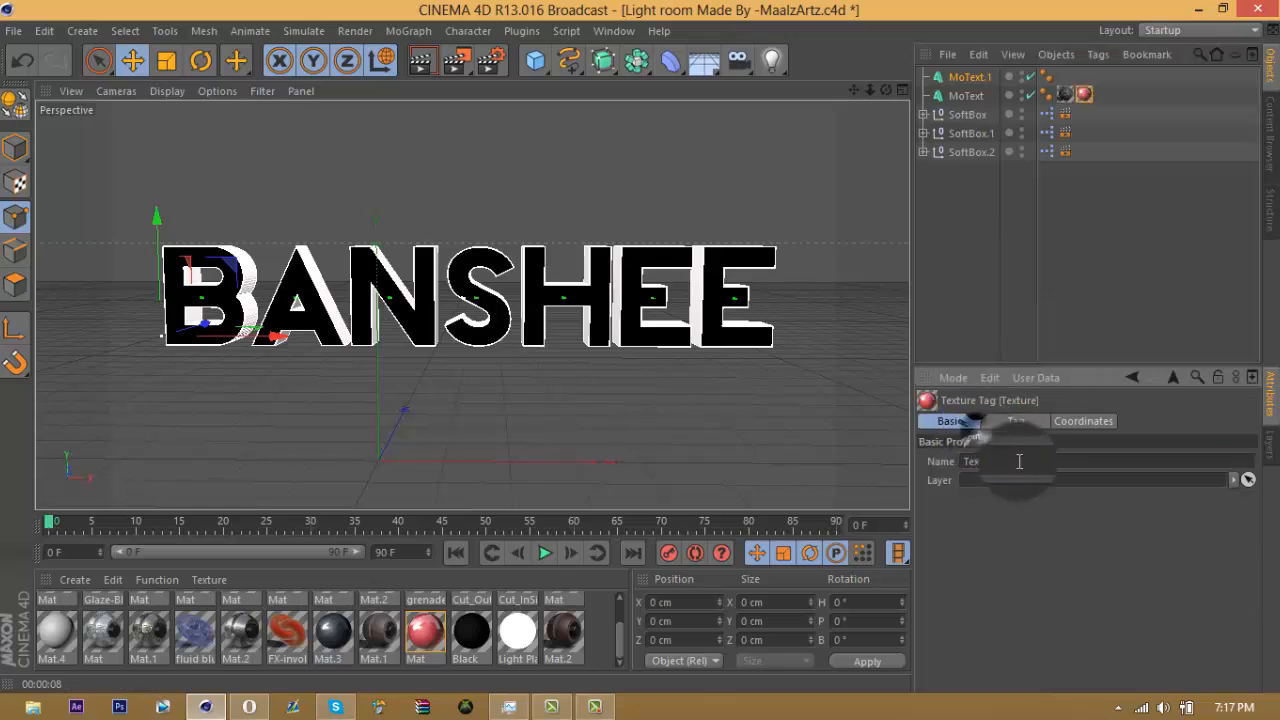
{"action": "left_click", "coordinate": [1084, 421]}
{"action": "left_click", "coordinate": [1270, 442]}
{"action": "left_click", "coordinate": [1270, 392]}
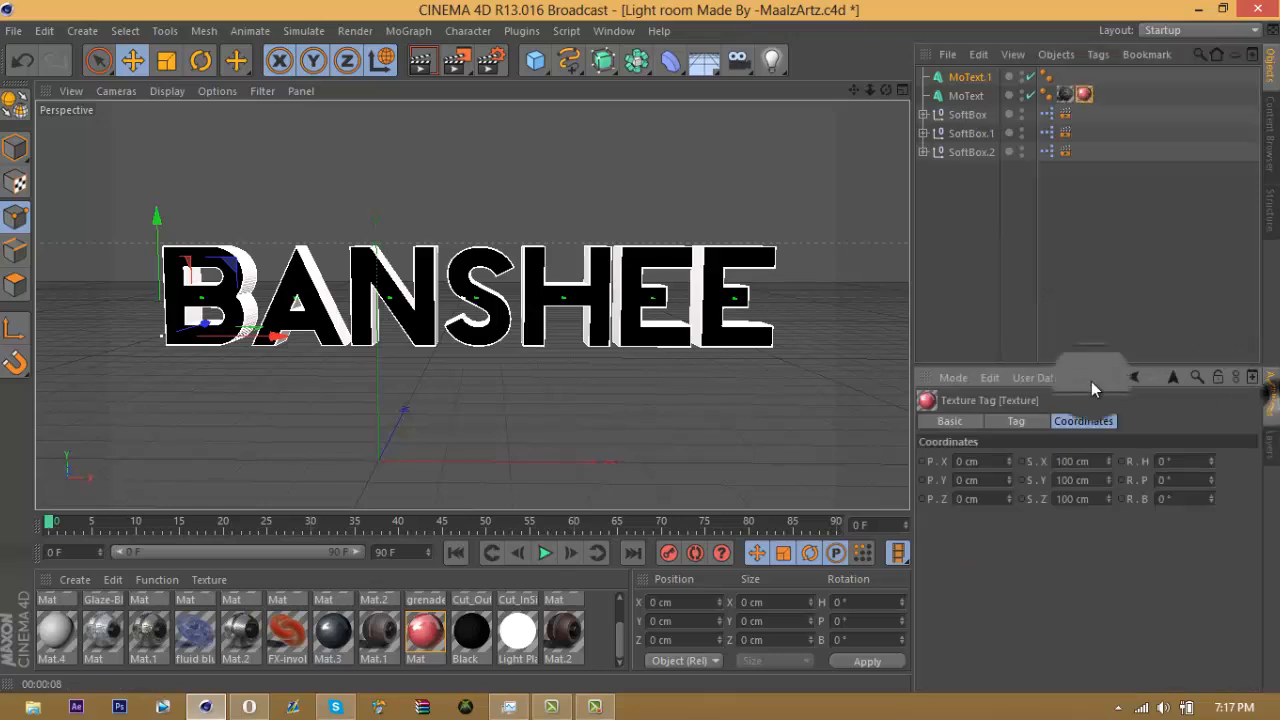
{"action": "left_click", "coordinate": [966, 95]}
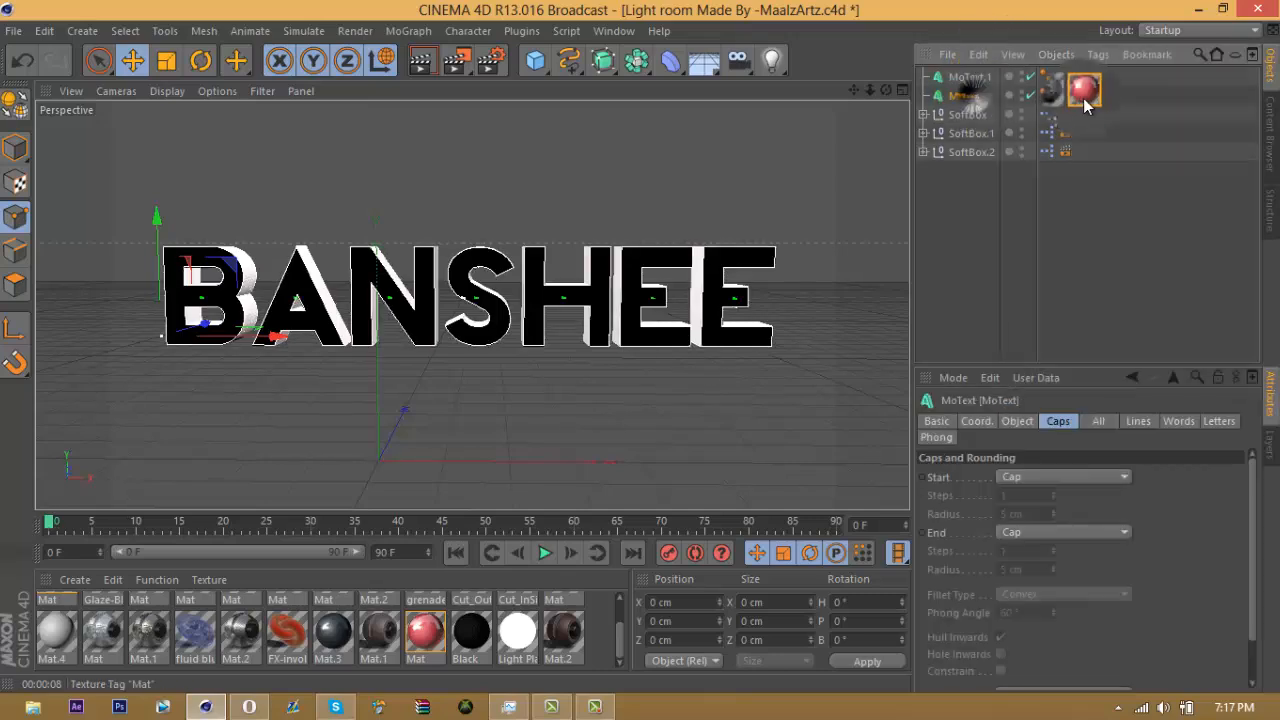
{"action": "left_click", "coordinate": [1084, 95]}
{"action": "left_click", "coordinate": [1016, 421]}
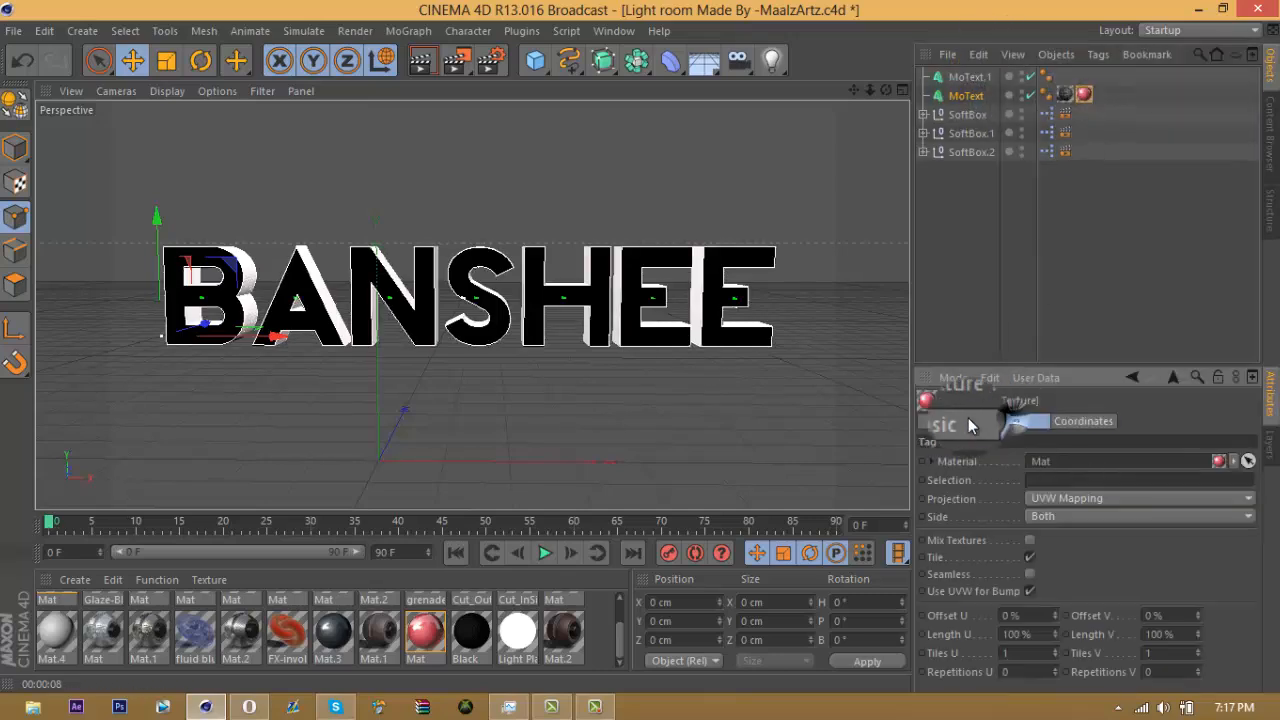
{"action": "left_click", "coordinate": [960, 421]}
{"action": "left_click", "coordinate": [1029, 425]}
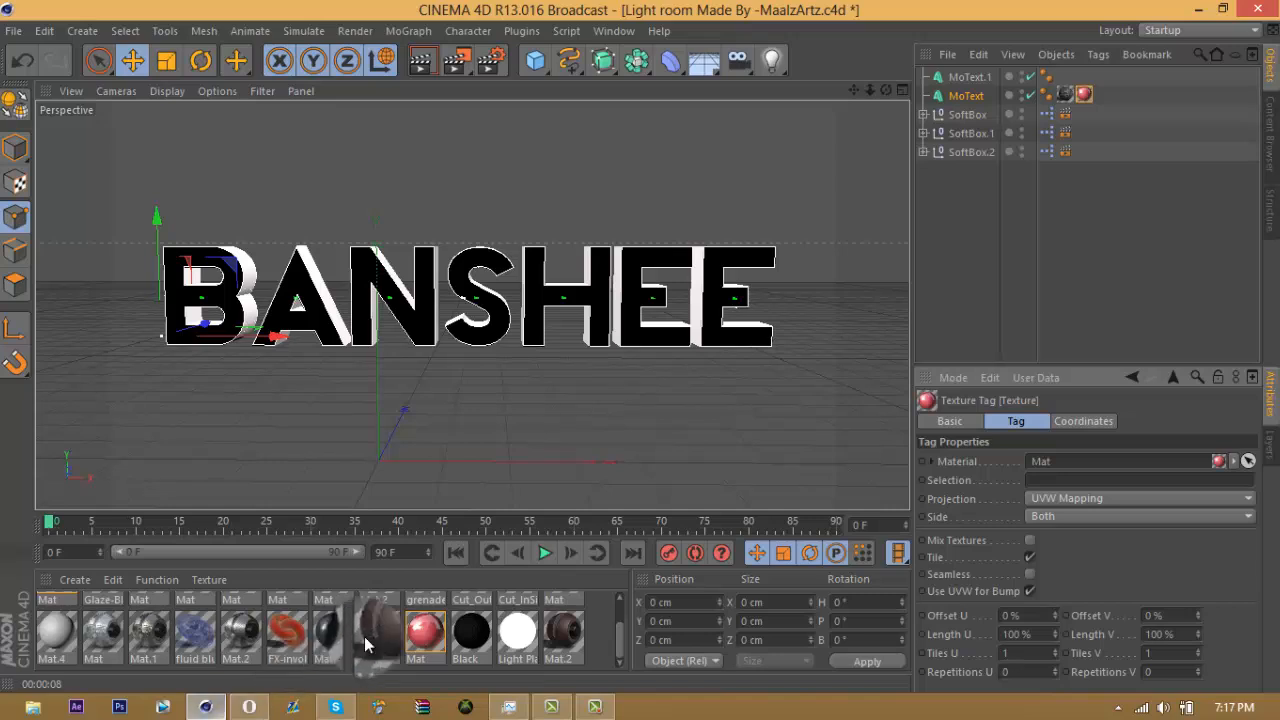
{"action": "left_click", "coordinate": [418, 635]}
{"action": "double_click", "coordinate": [418, 635]}
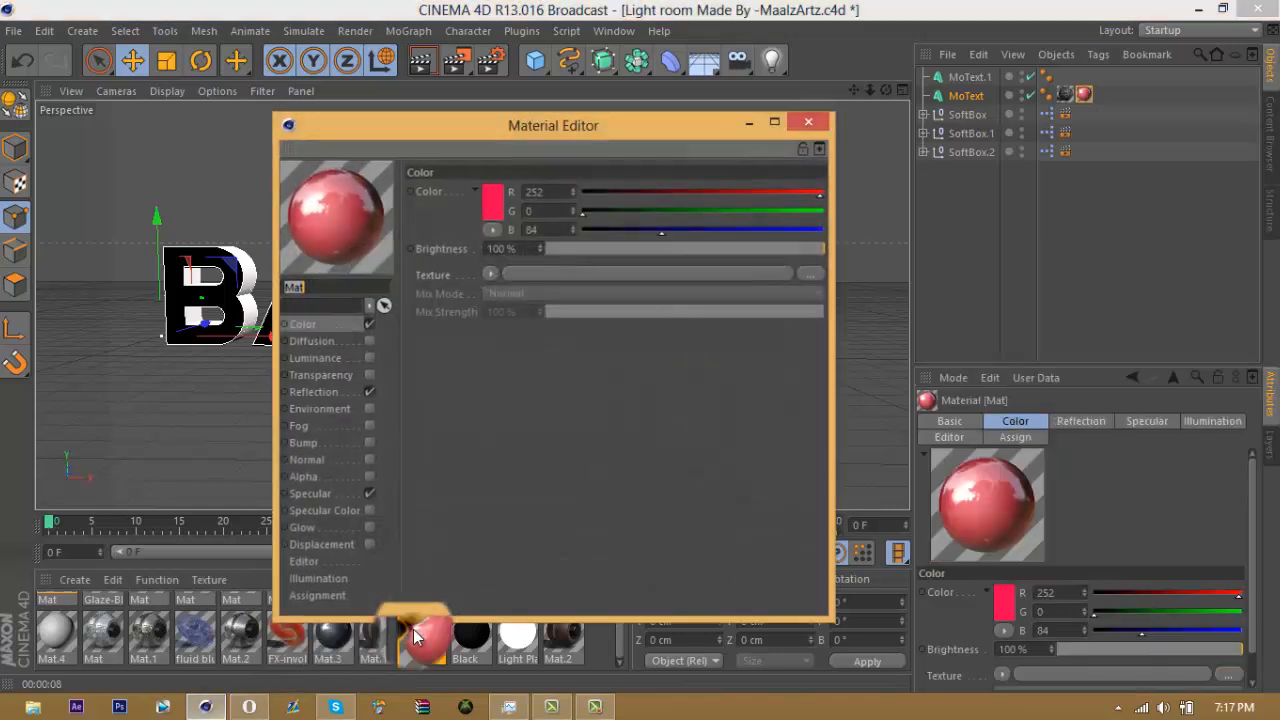
{"action": "left_click", "coordinate": [811, 123]}
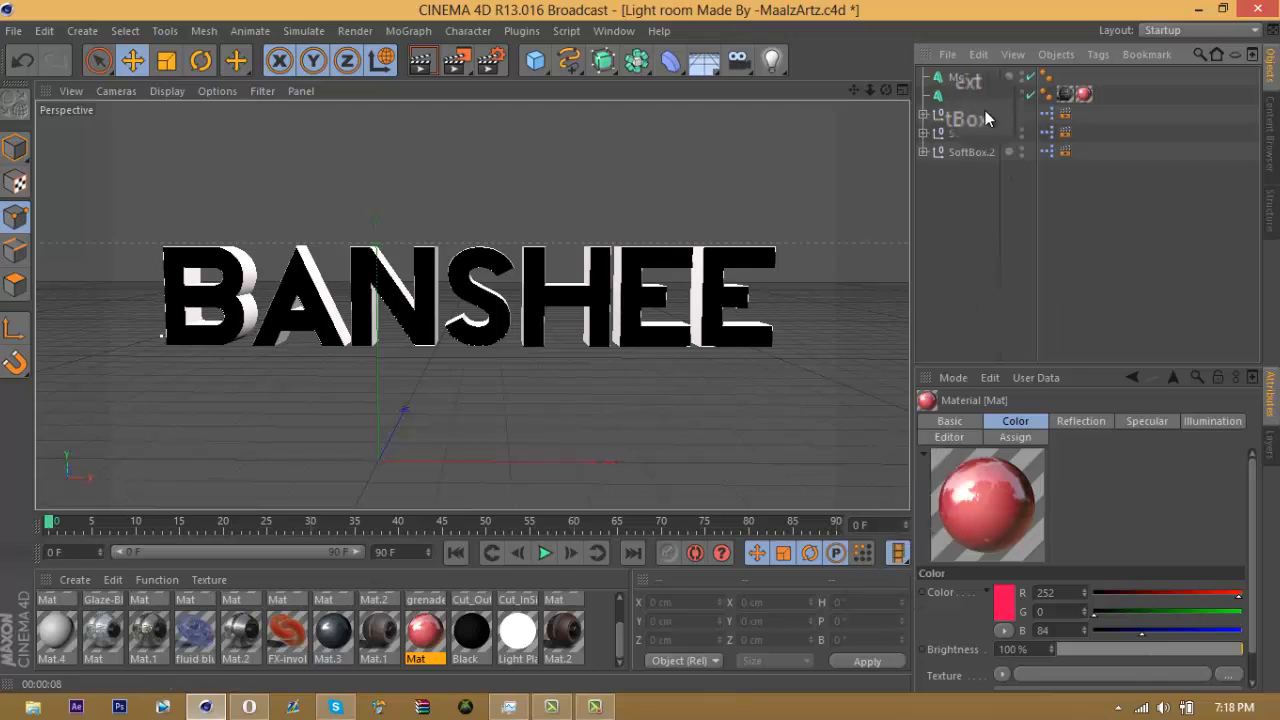
Delete the old dark texture tag from MoText, leaving only the red material on it.
{"action": "left_click", "coordinate": [1067, 93]}
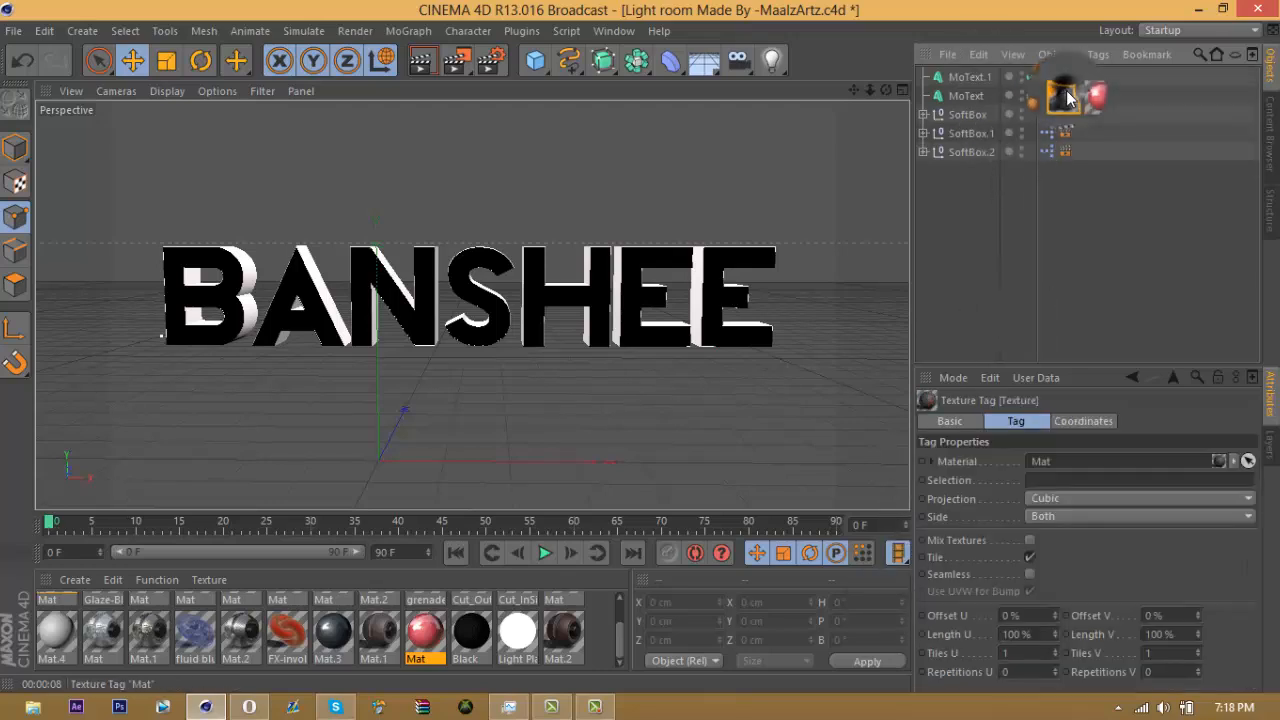
{"action": "key", "text": "Delete"}
{"action": "left_click_drag", "start_coordinate": [1068, 95], "coordinate": [1065, 94]}
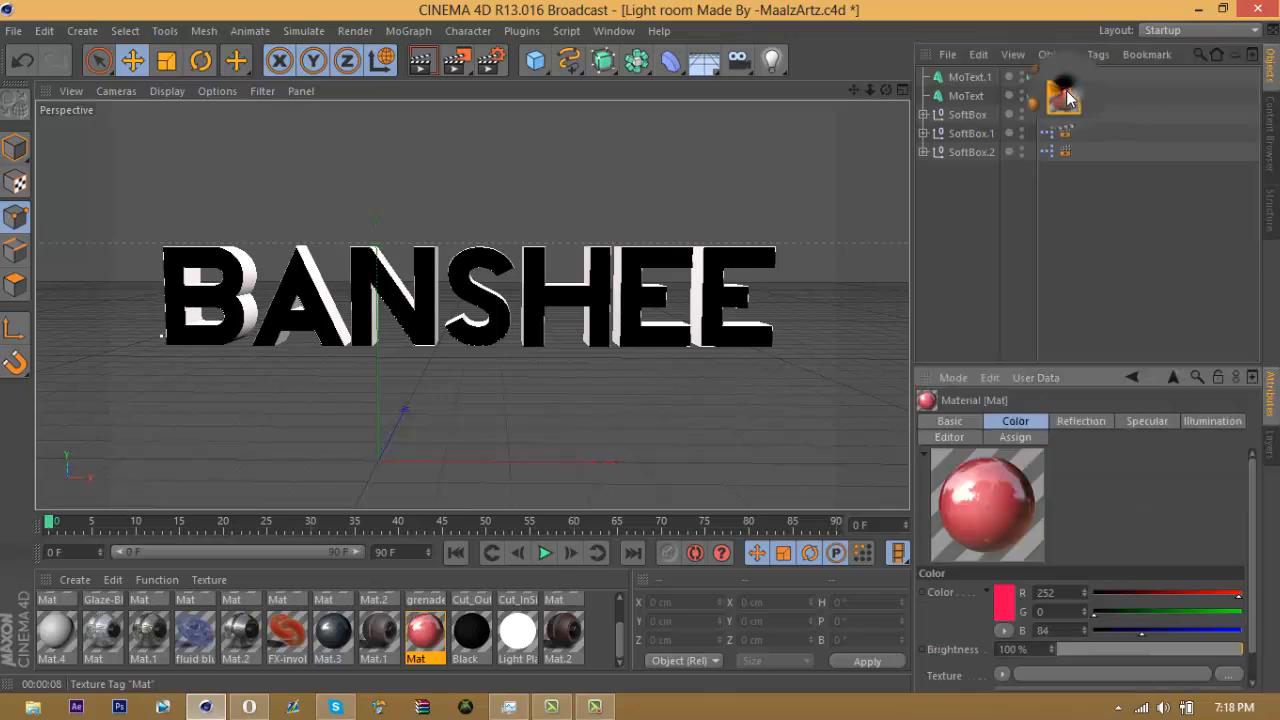
Select MoText.1 and render the current view to preview the text with red faces.
{"action": "left_click", "coordinate": [966, 76]}
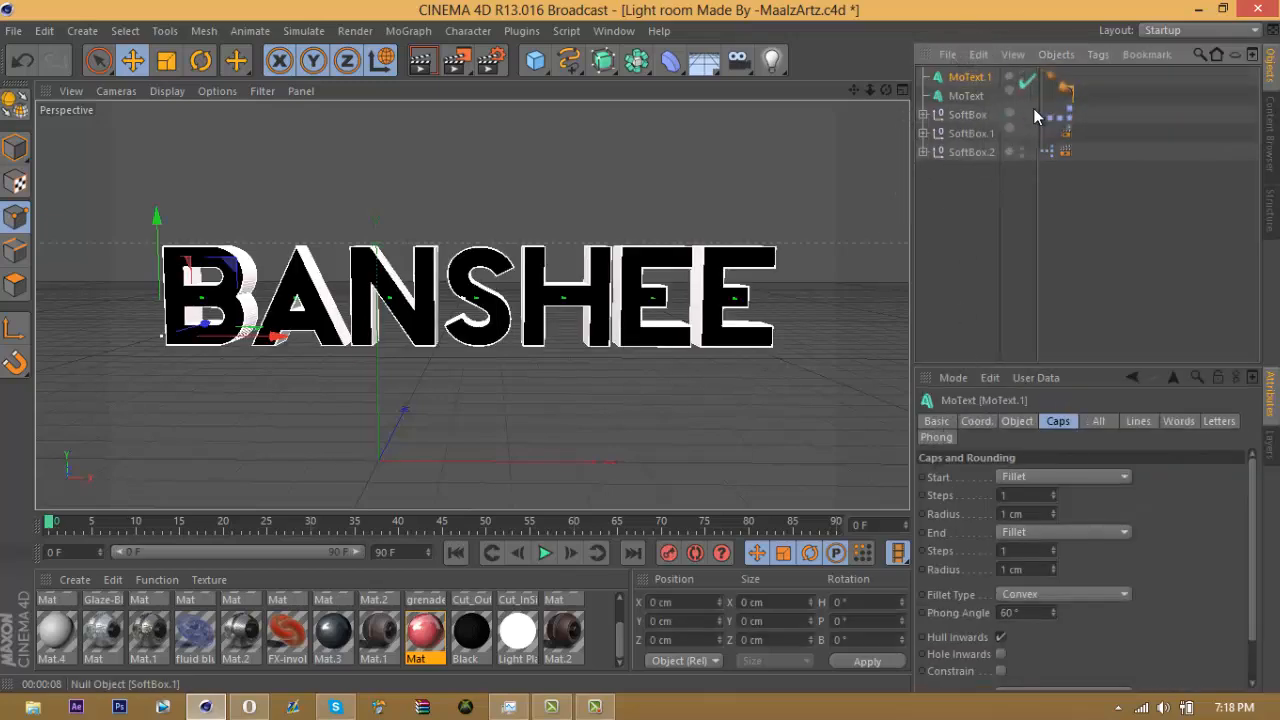
{"action": "left_click", "coordinate": [432, 66]}
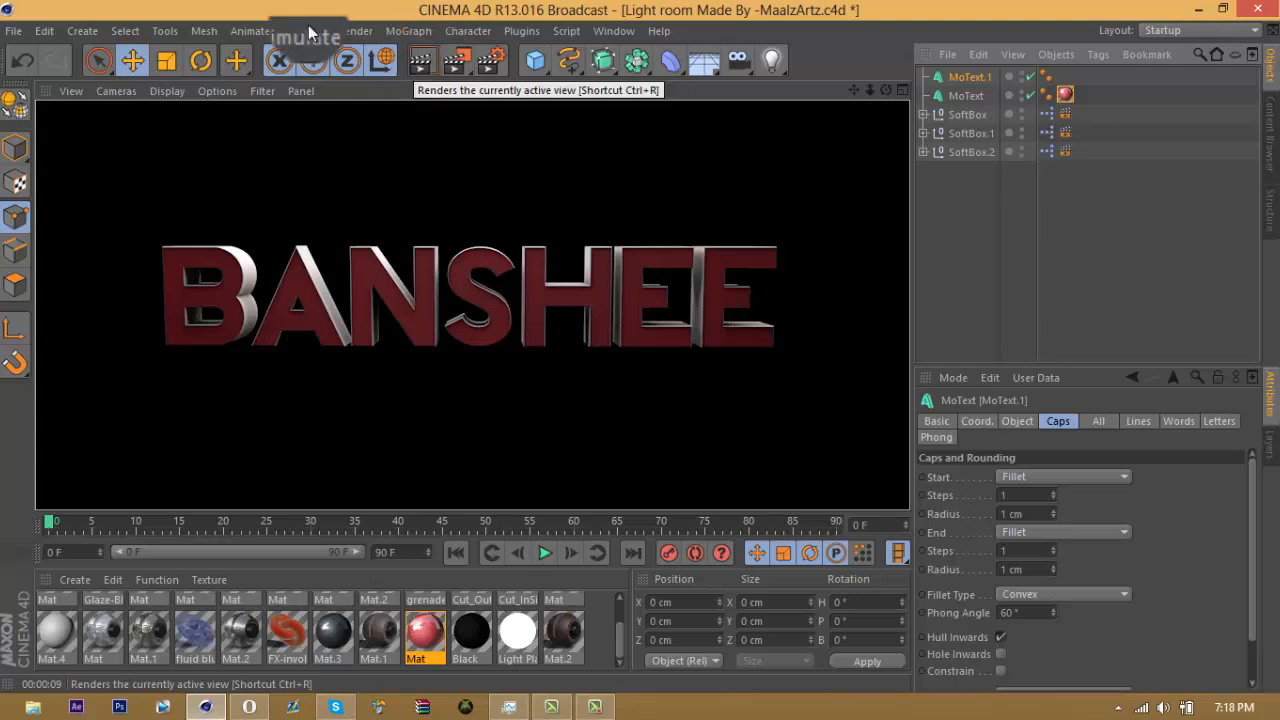
Undo the recent material changes until MoText carries only its original dark texture tag.
{"action": "left_click", "coordinate": [1068, 95]}
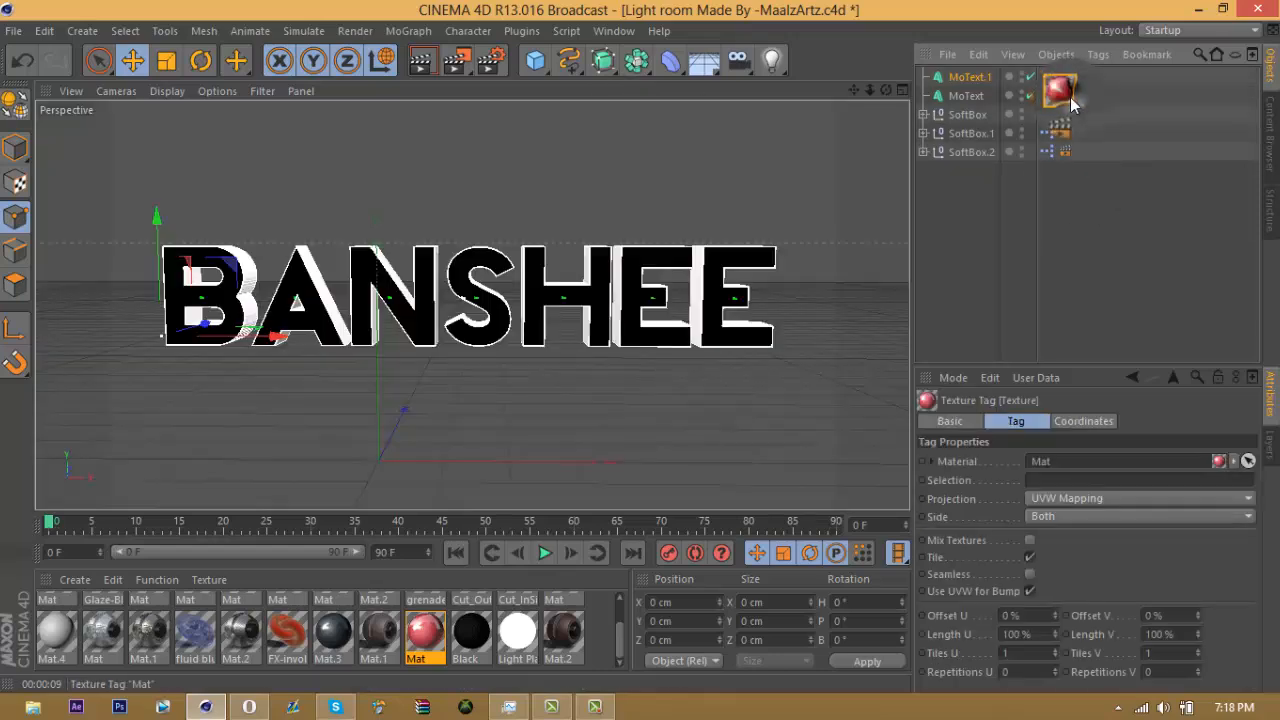
{"action": "key", "text": "Delete"}
{"action": "key", "text": "ctrl+z"}
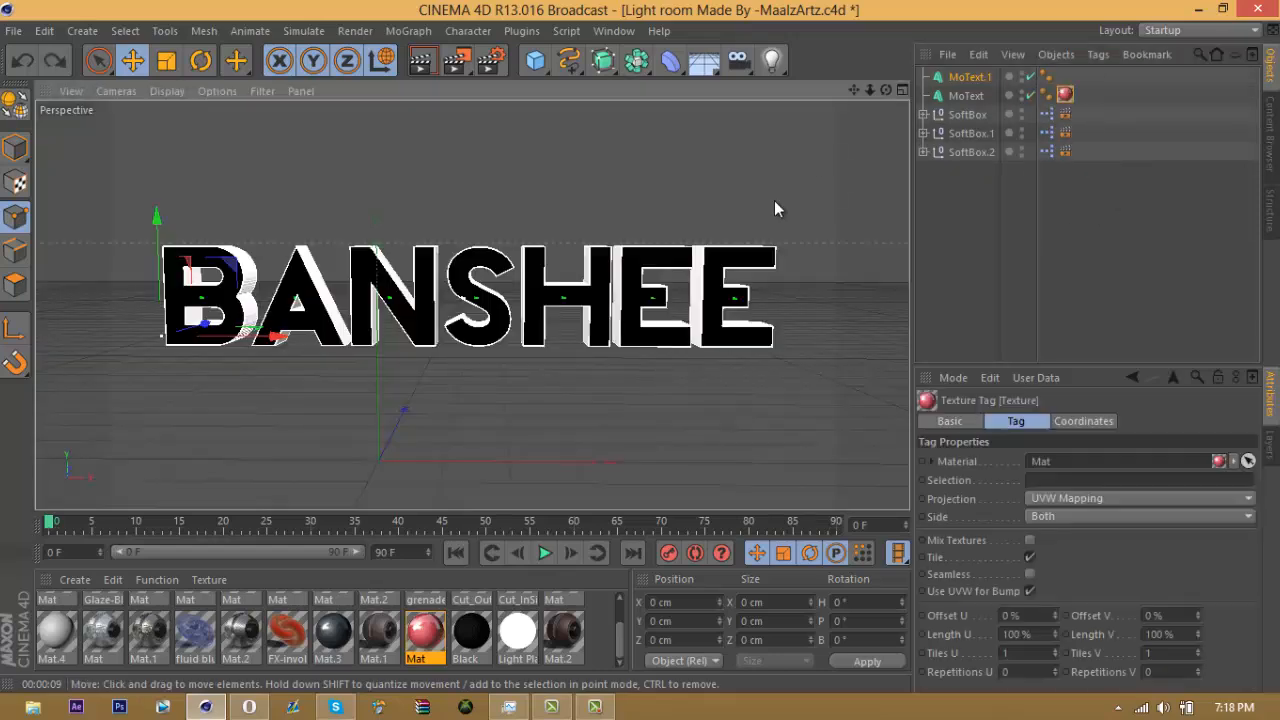
{"action": "key", "text": "ctrl+z"}
{"action": "key", "text": "ctrl+z"}
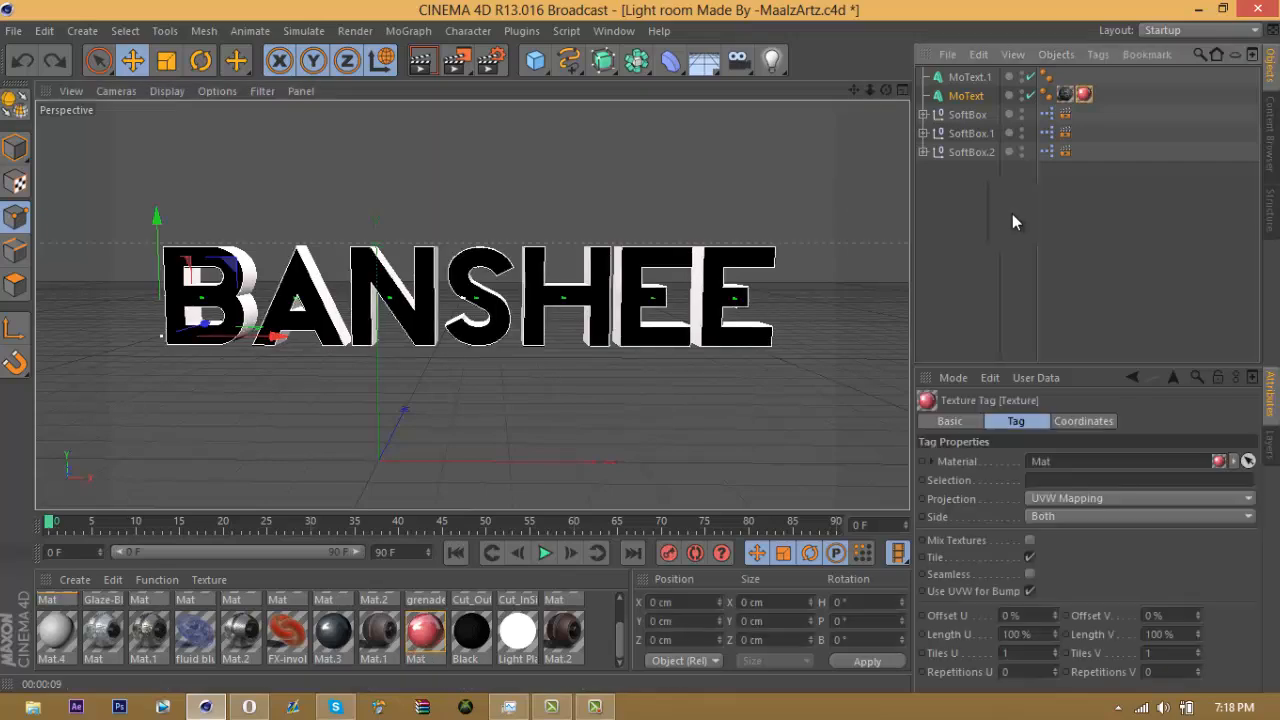
{"action": "key", "text": "ctrl+z"}
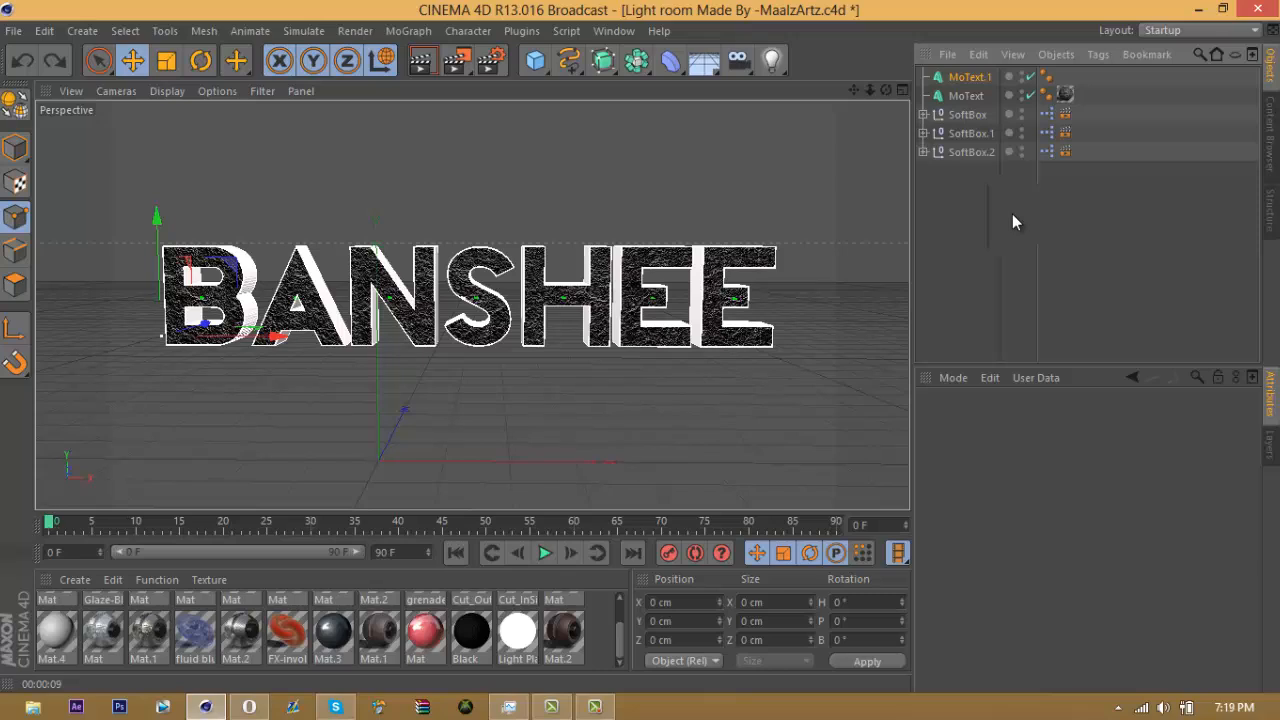
Create a new material, Mat.5, and open it in the Material Editor.
{"action": "left_click", "coordinate": [618, 600]}
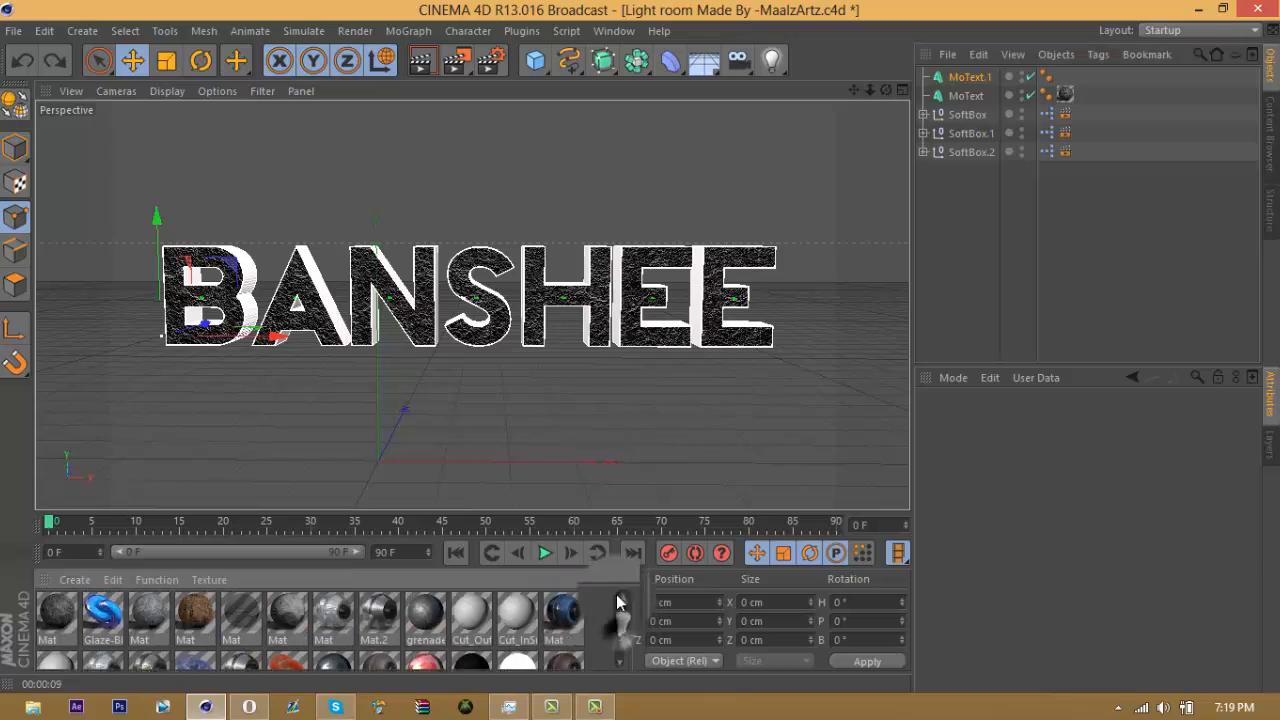
{"action": "double_click", "coordinate": [605, 612]}
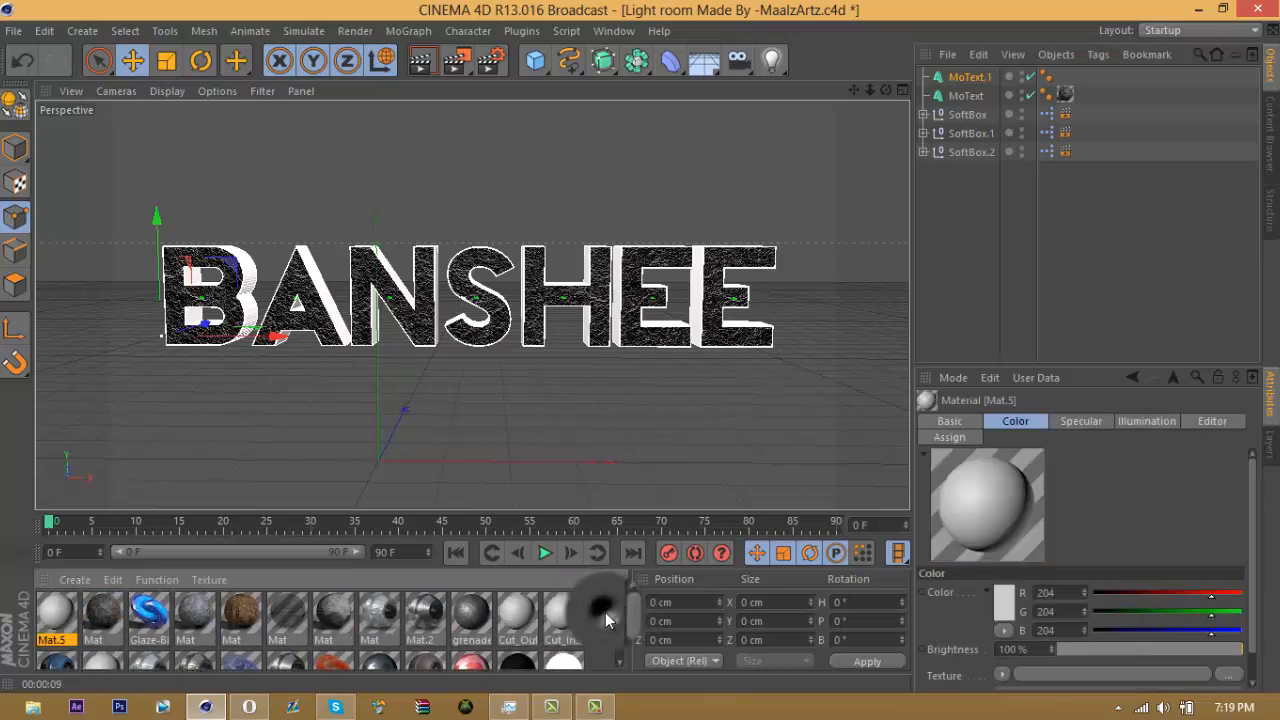
{"action": "left_click", "coordinate": [75, 580]}
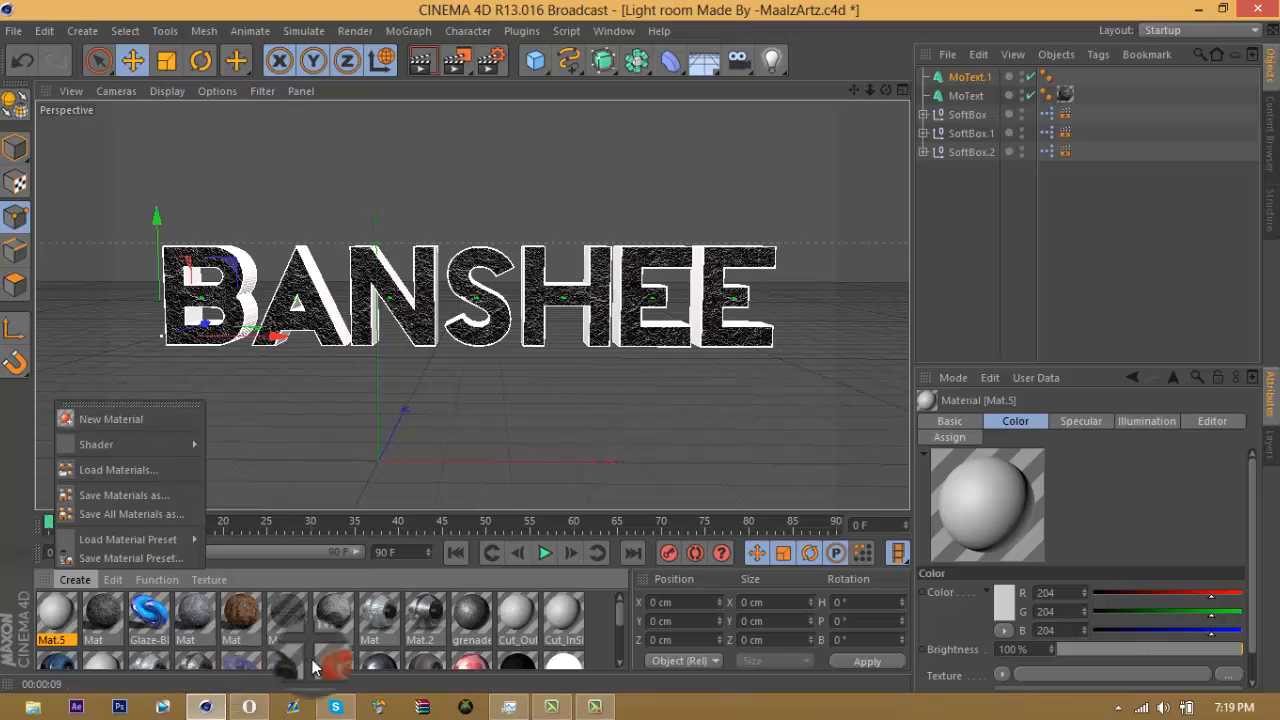
{"action": "left_click", "coordinate": [608, 612]}
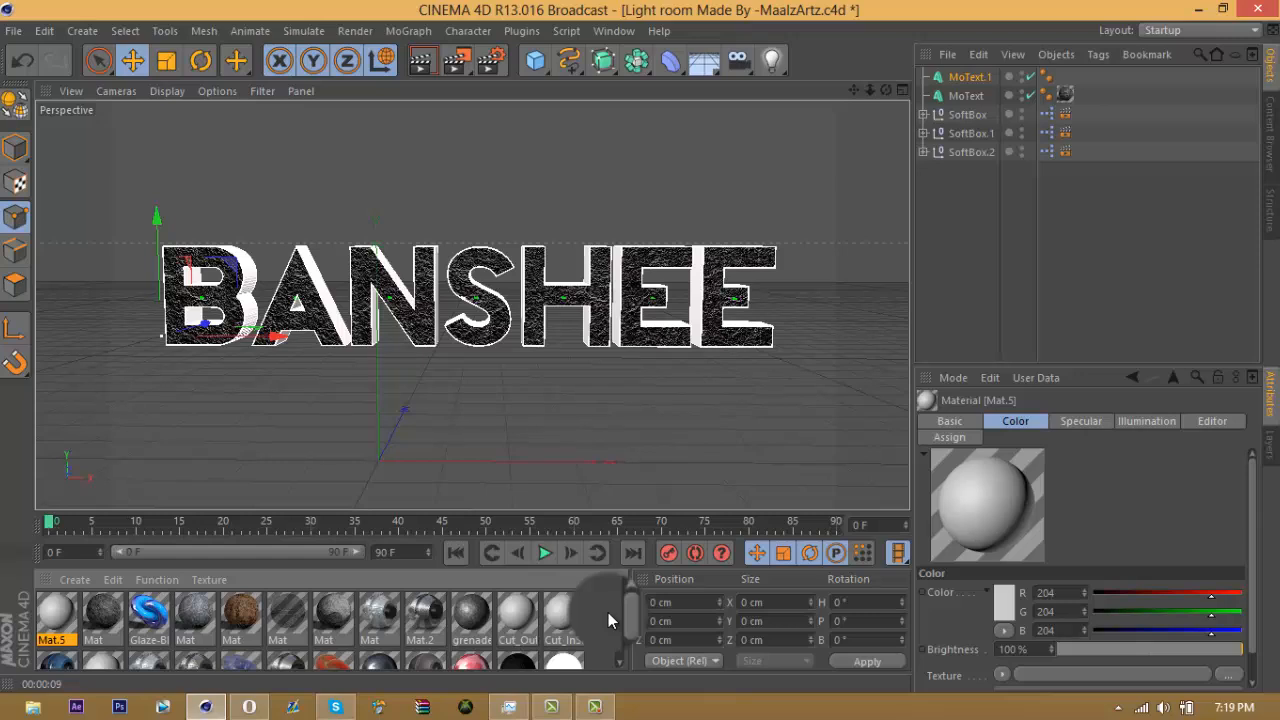
{"action": "mouse_move", "coordinate": [58, 620]}
{"action": "left_mouse_down"}
{"action": "mouse_move", "coordinate": [65, 648]}
{"action": "mouse_move", "coordinate": [60, 625]}
{"action": "left_mouse_up"}
{"action": "double_click", "coordinate": [58, 622]}
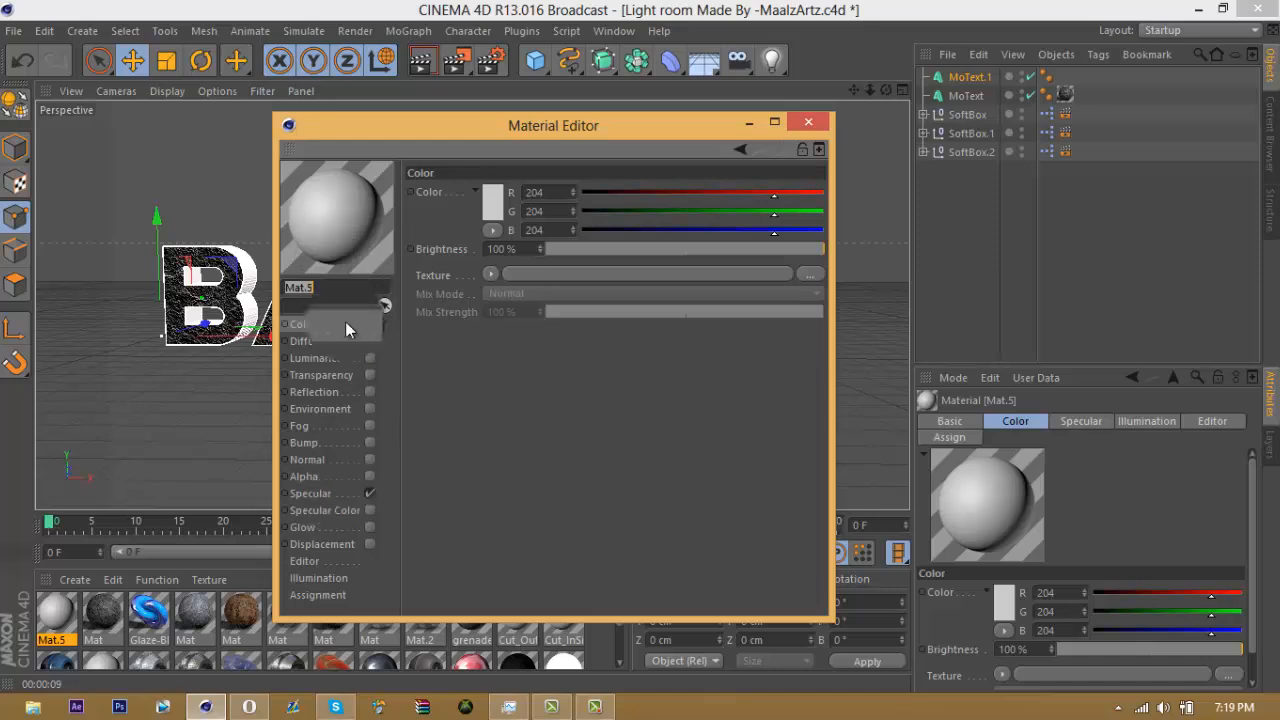
Enable the Bump channel of Mat.5 and set the material's color to pure red (255, 0, 0).
{"action": "left_click", "coordinate": [370, 442]}
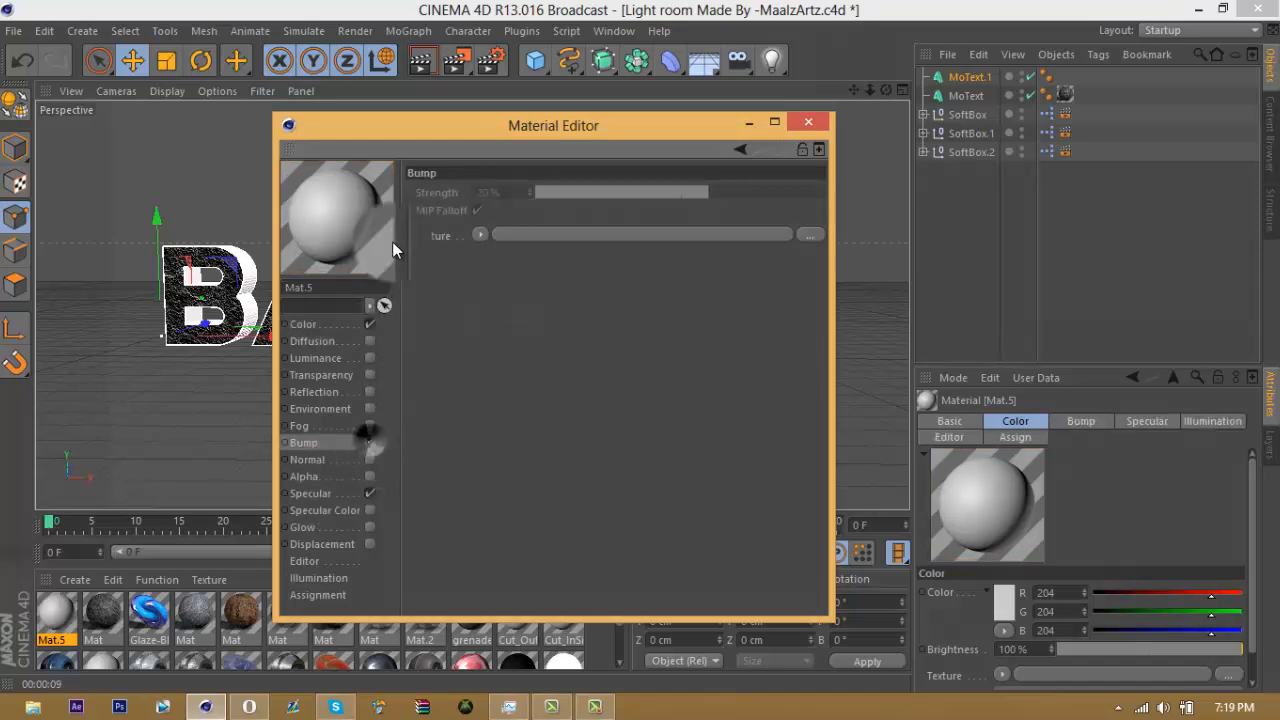
{"action": "left_click", "coordinate": [323, 330]}
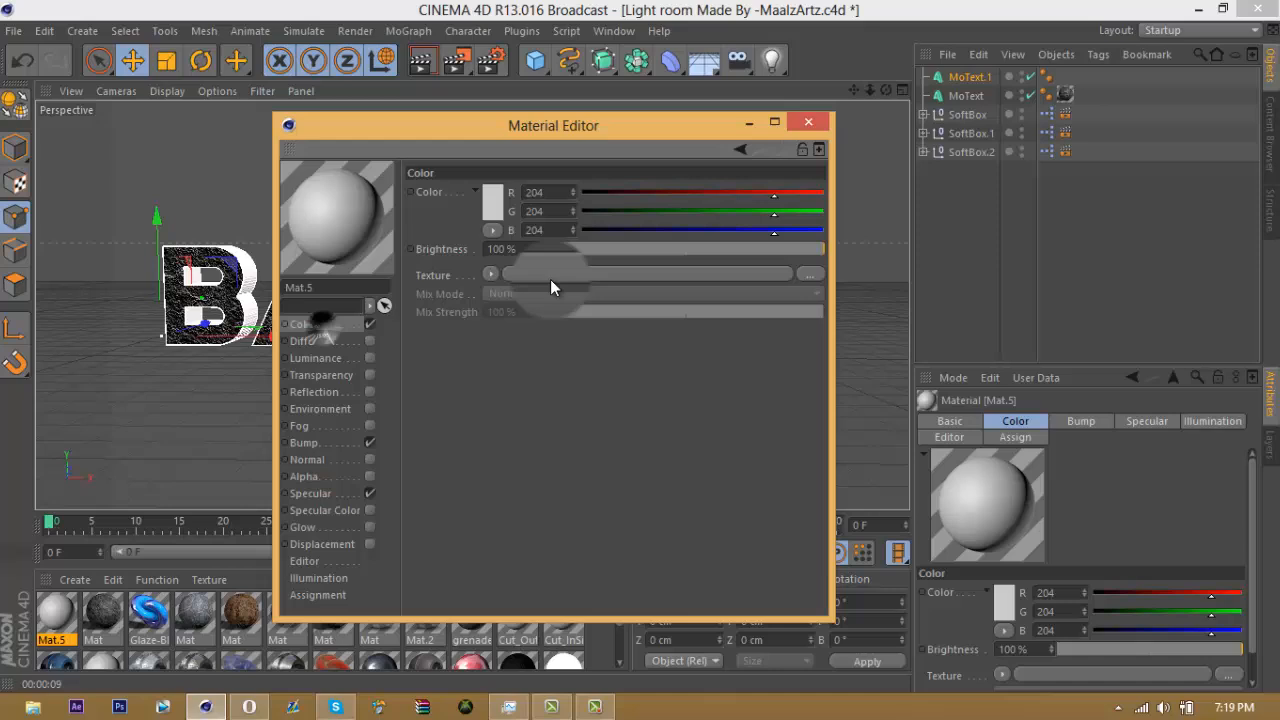
{"action": "left_click", "coordinate": [492, 214]}
{"action": "left_click_drag", "start_coordinate": [480, 168], "coordinate": [531, 127]}
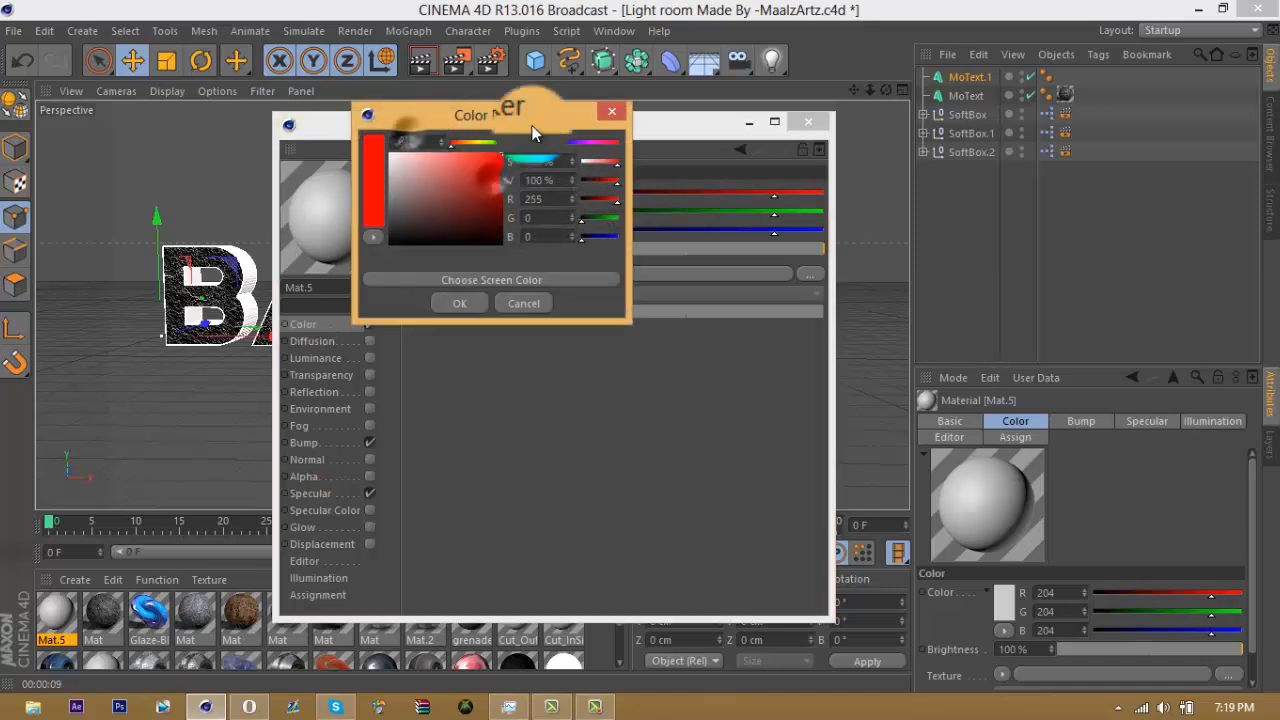
{"action": "left_click", "coordinate": [473, 277]}
{"action": "left_click", "coordinate": [519, 303]}
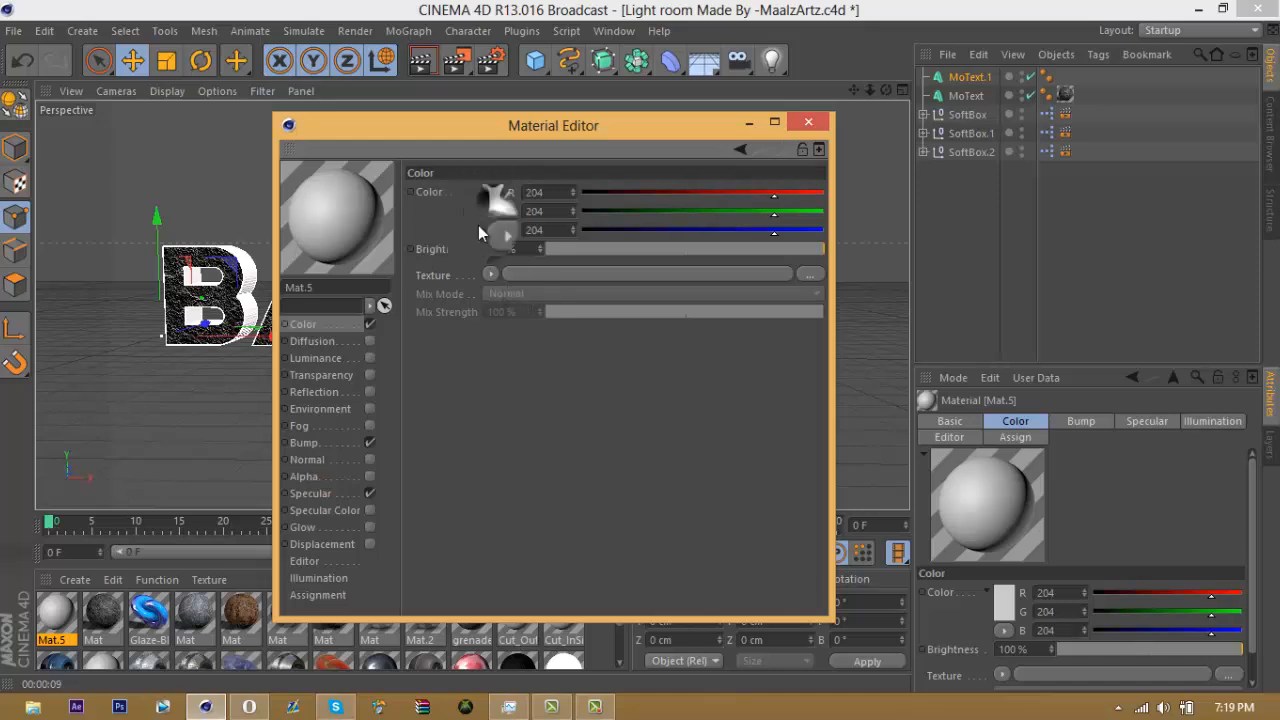
{"action": "left_click", "coordinate": [494, 204]}
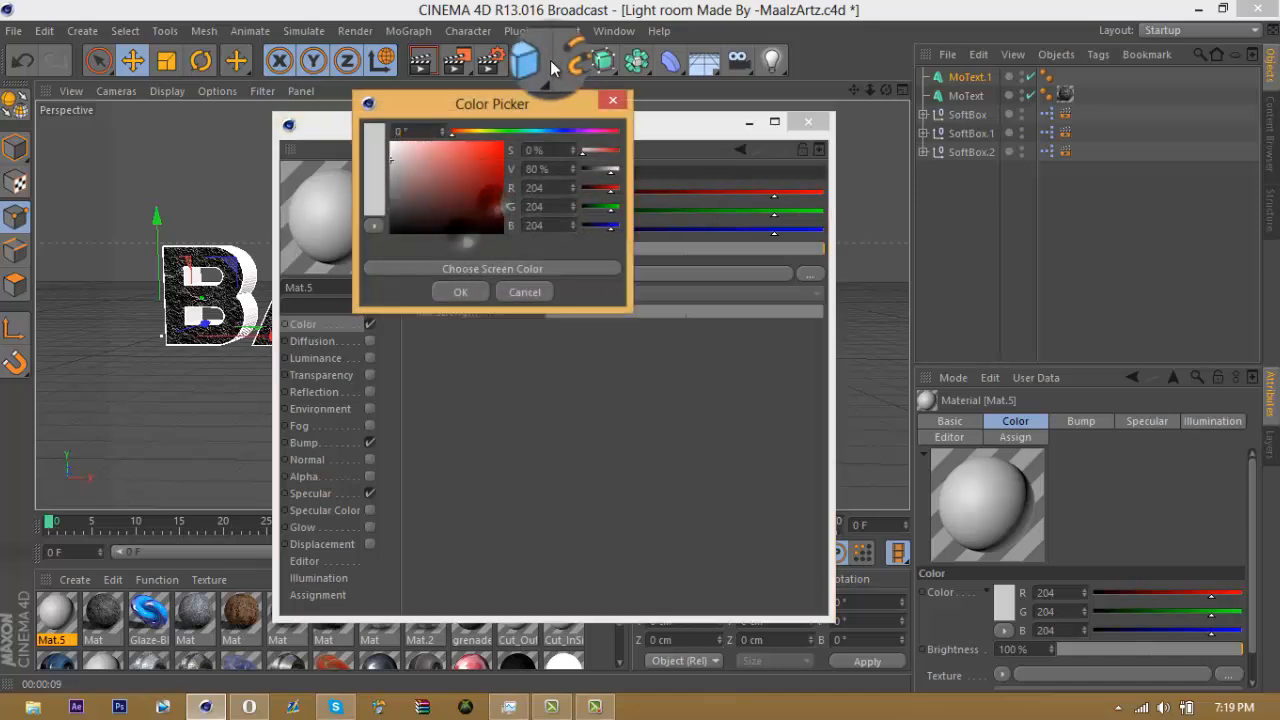
{"action": "left_click", "coordinate": [477, 302]}
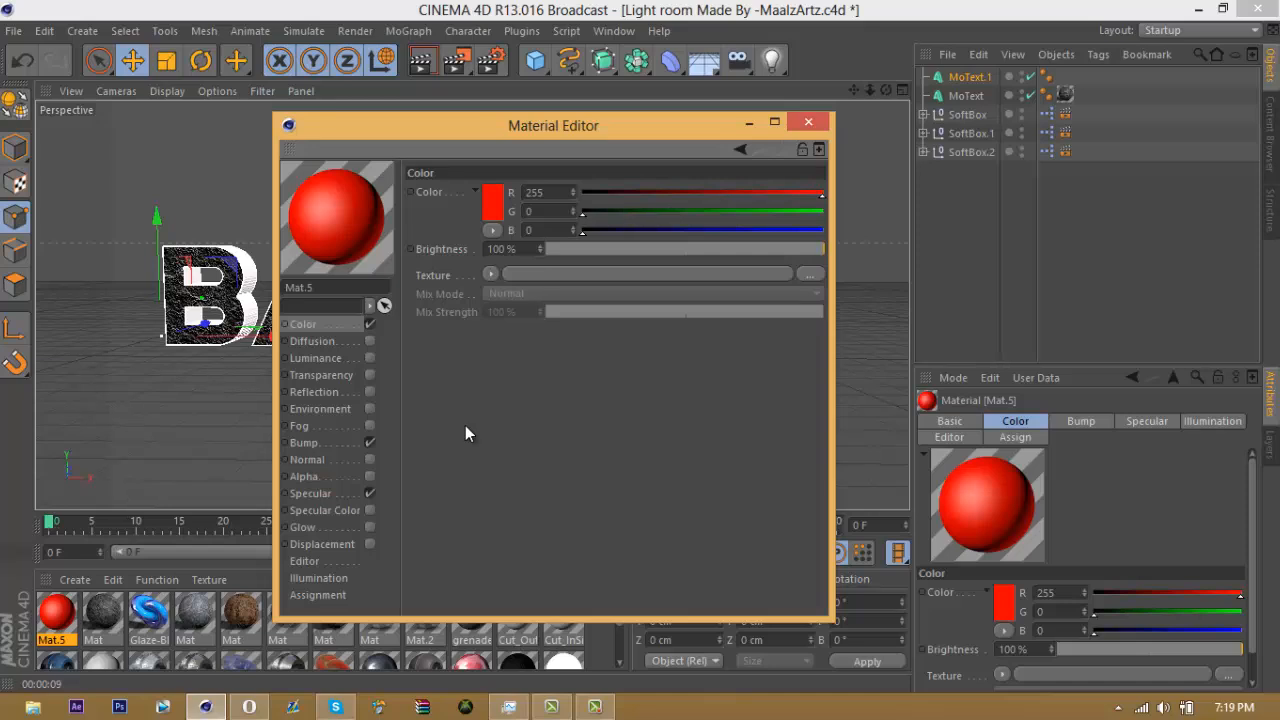
View the Bump channel's texture options for Mat.5 and disable the channel.
{"action": "left_click", "coordinate": [359, 445]}
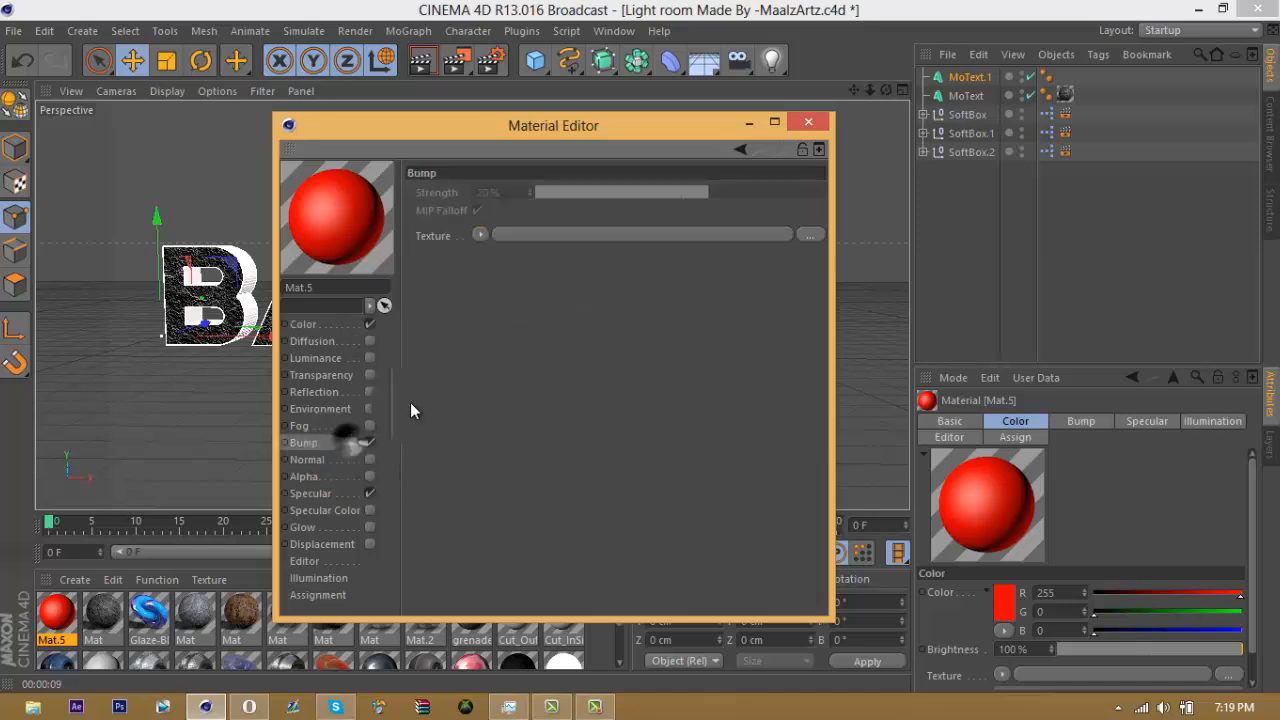
{"action": "left_click", "coordinate": [480, 235]}
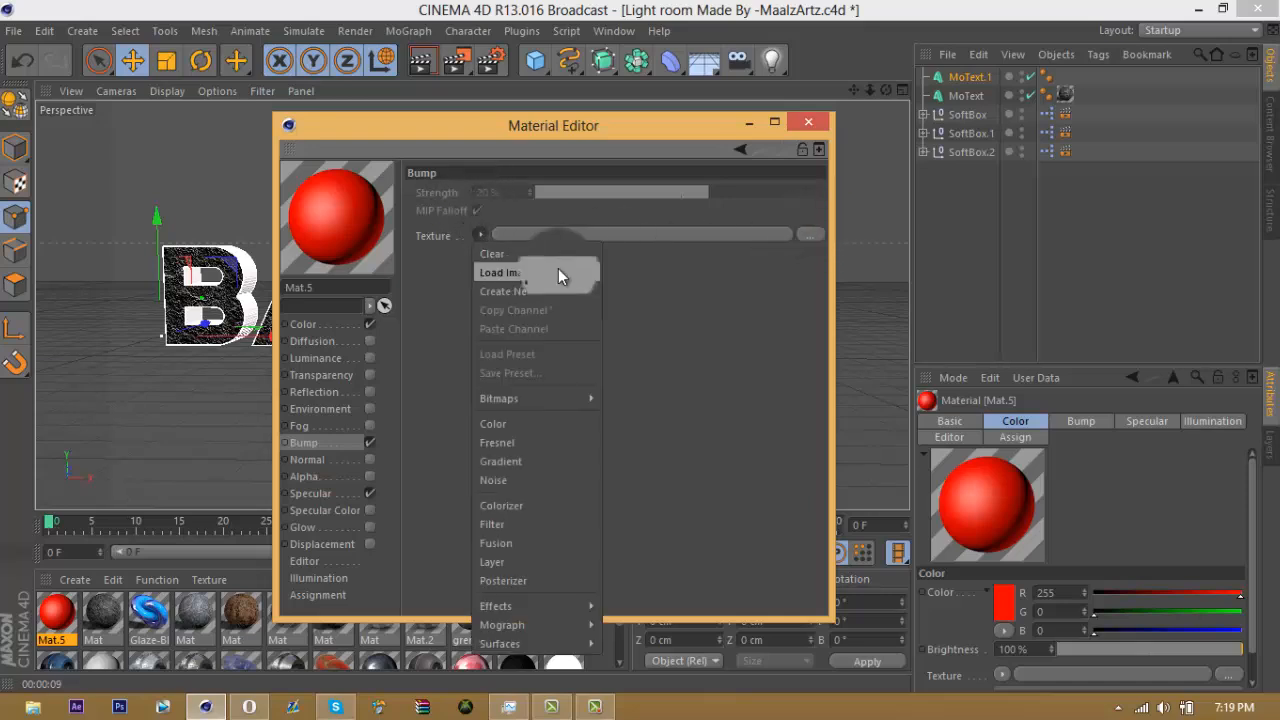
{"action": "left_click", "coordinate": [671, 289]}
{"action": "left_click", "coordinate": [369, 443]}
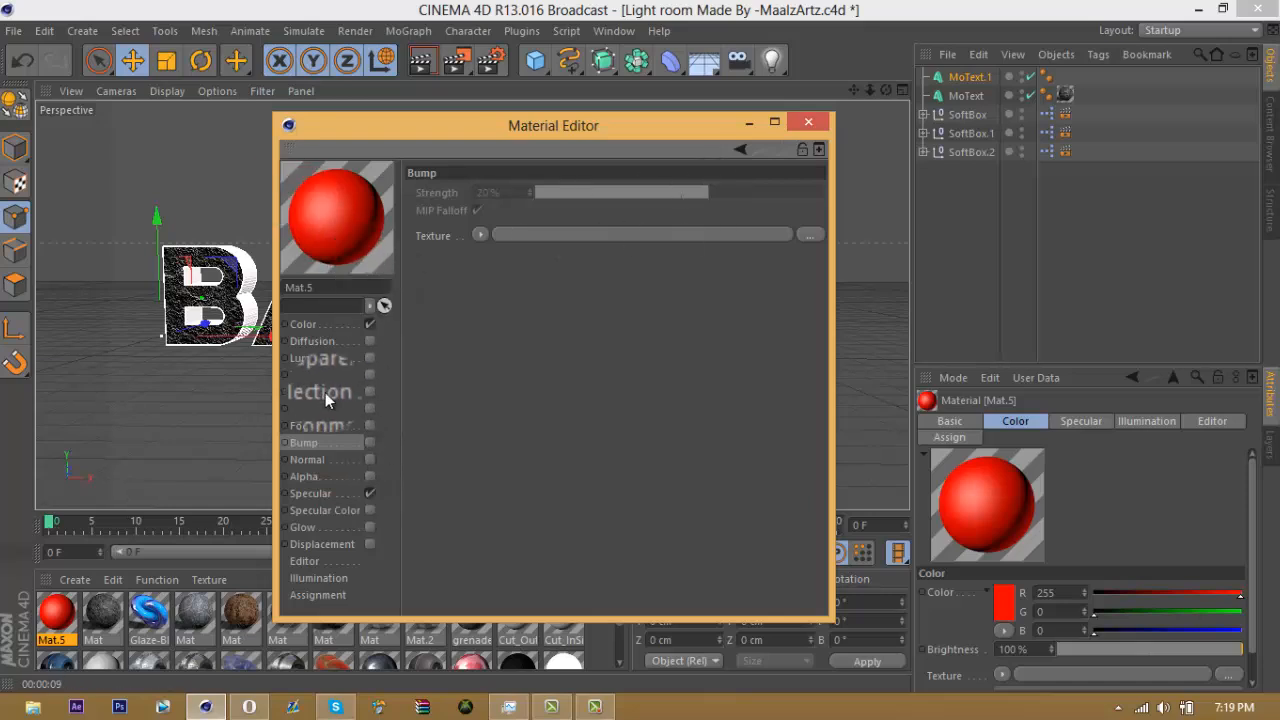
Enable the Reflection channel of Mat.5 with 30 % brightness and close the Material Editor.
{"action": "left_click", "coordinate": [369, 392]}
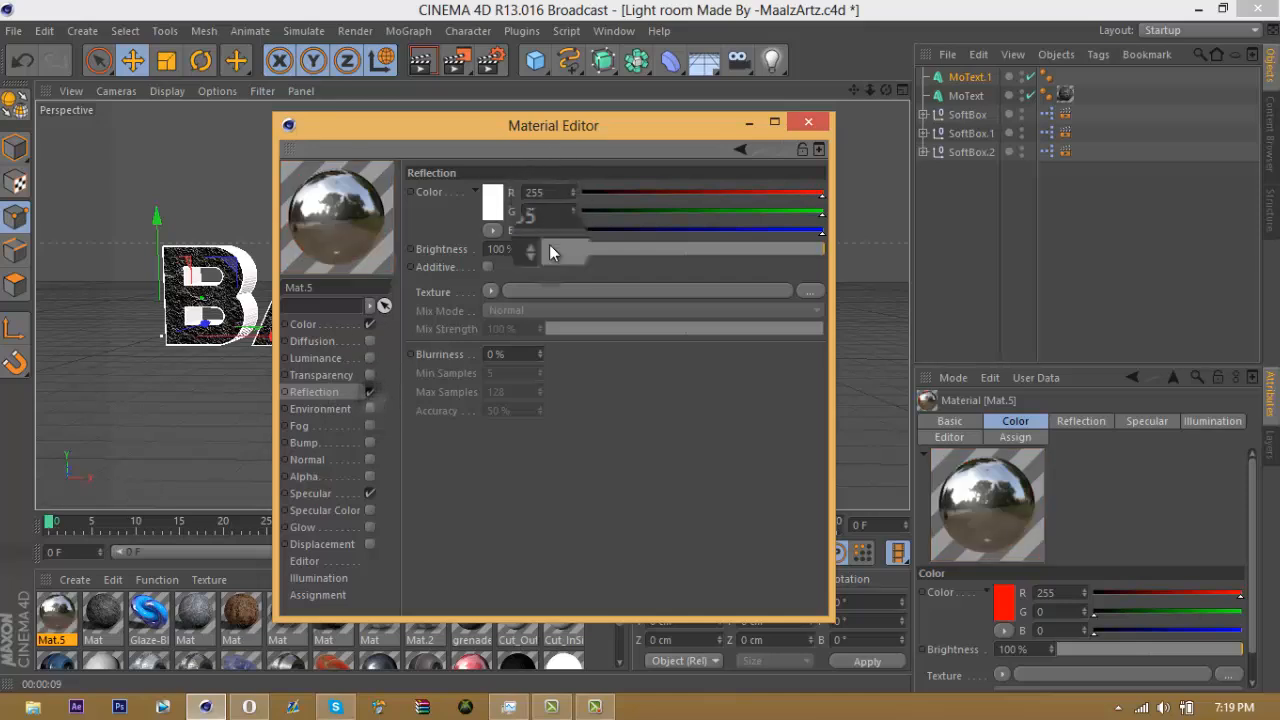
{"action": "left_click_drag", "start_coordinate": [549, 244], "coordinate": [623, 256]}
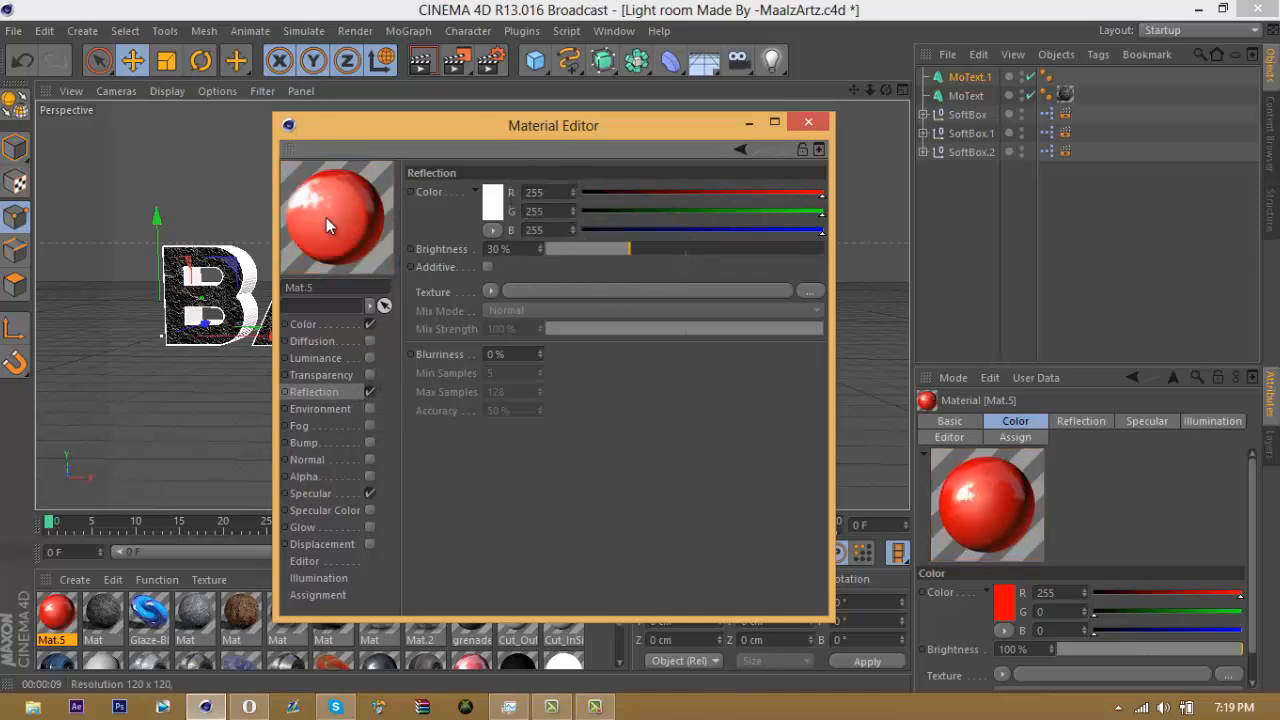
{"action": "left_click", "coordinate": [806, 121]}
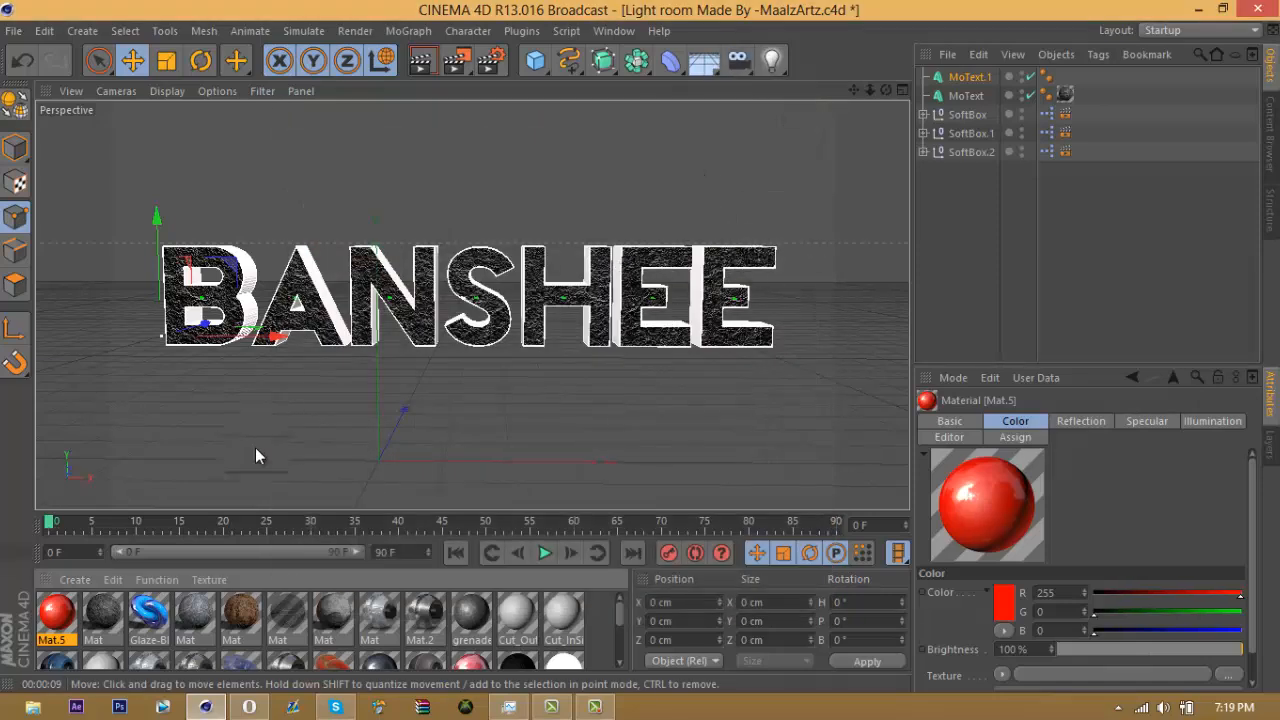
Replace MoText's dark texture with the red Mat.5 material and render the current view.
{"action": "left_click_drag", "start_coordinate": [56, 612], "coordinate": [1065, 95]}
{"action": "left_click", "coordinate": [420, 61]}
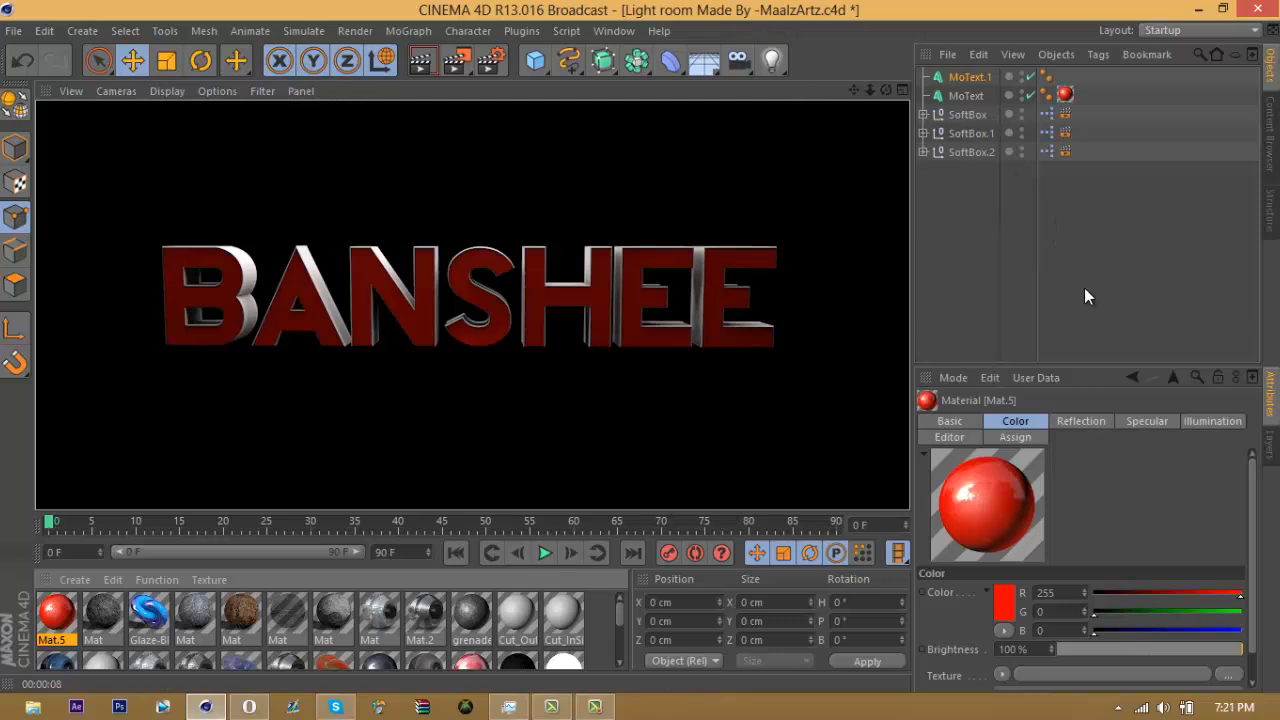
{"action": "left_click", "coordinate": [532, 62]}
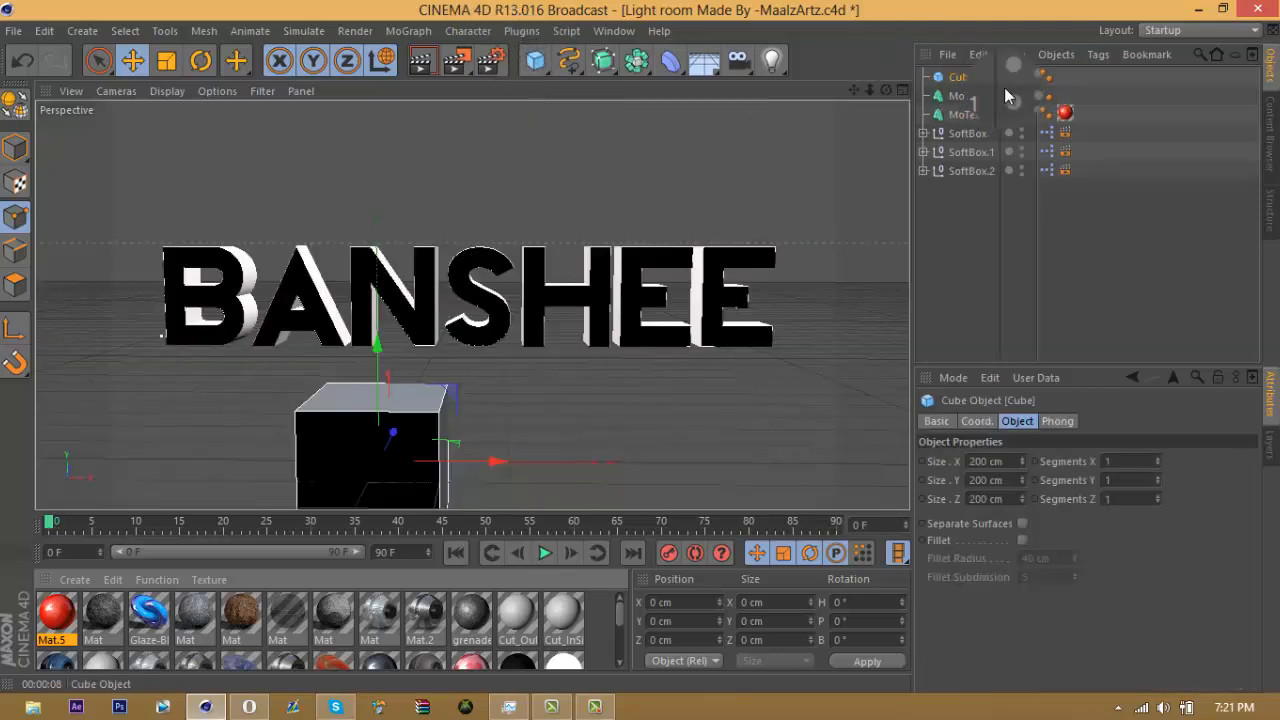
{"action": "left_click", "coordinate": [966, 78]}
{"action": "key", "text": "Delete"}
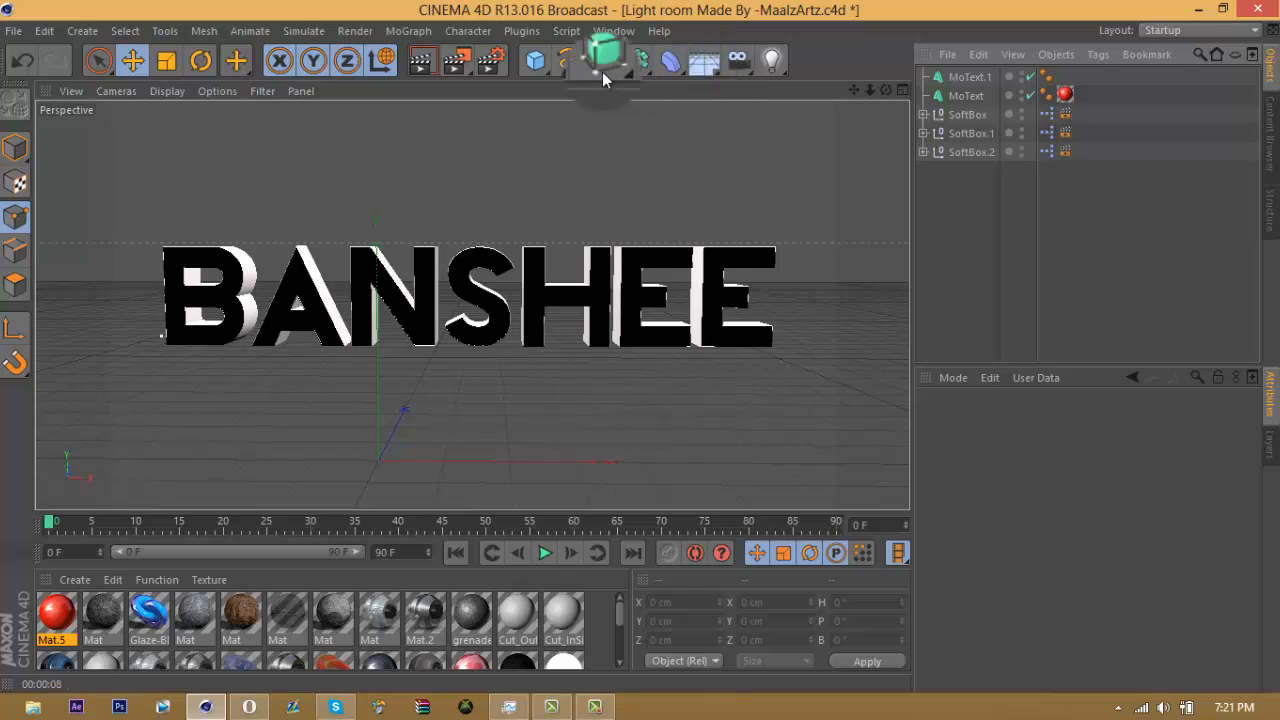
{"action": "left_click", "coordinate": [668, 62]}
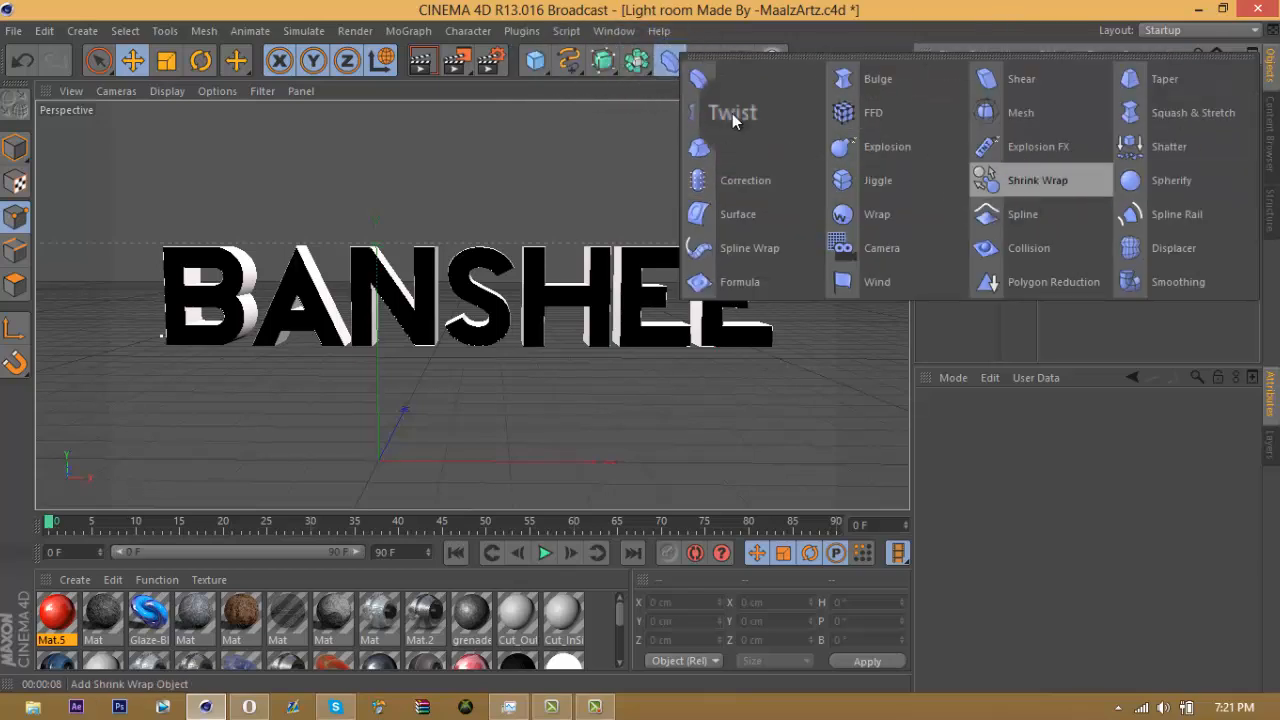
{"action": "left_click", "coordinate": [533, 69]}
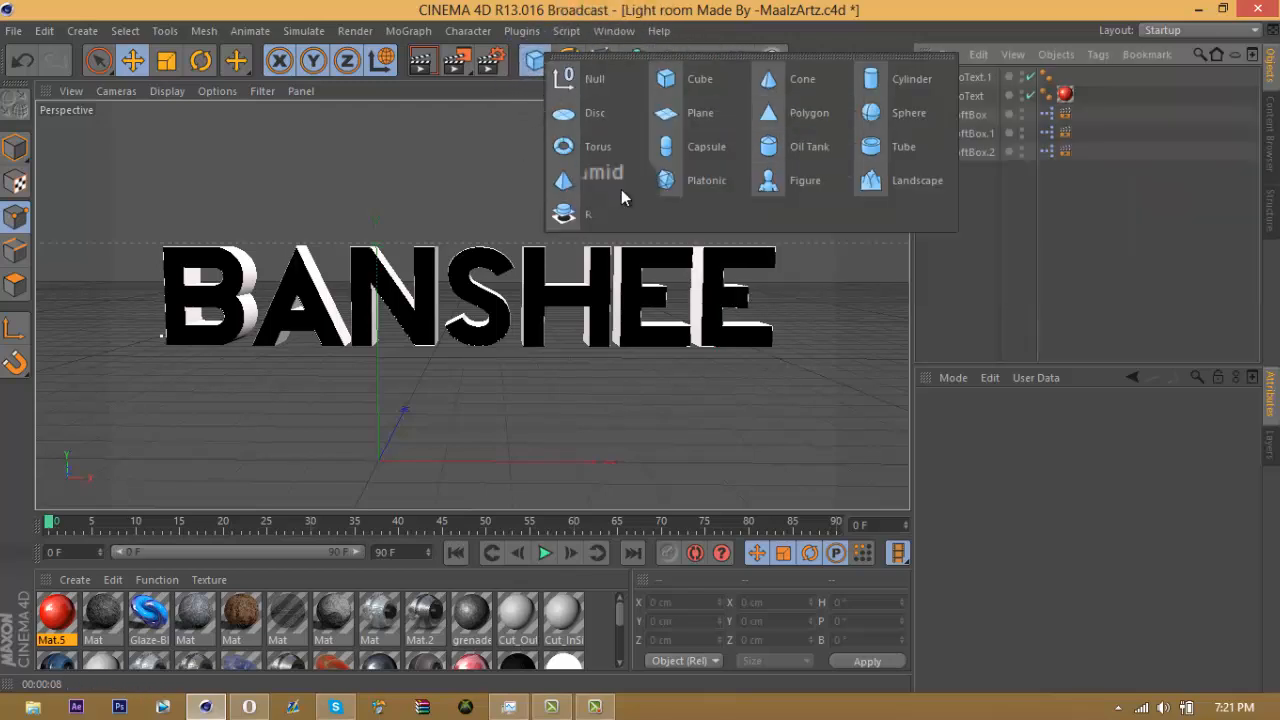
{"action": "left_click", "coordinate": [987, 281]}
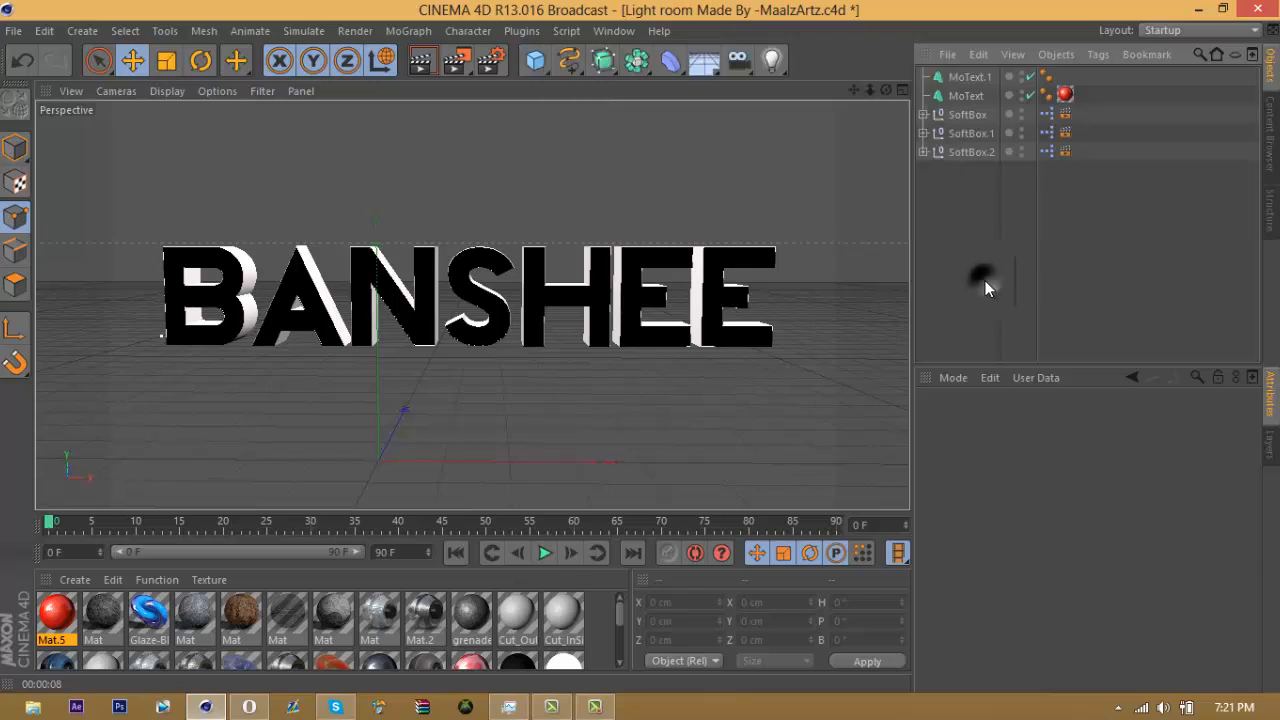
{"action": "left_click", "coordinate": [593, 35]}
{"action": "left_click", "coordinate": [591, 35]}
{"action": "left_click", "coordinate": [488, 40]}
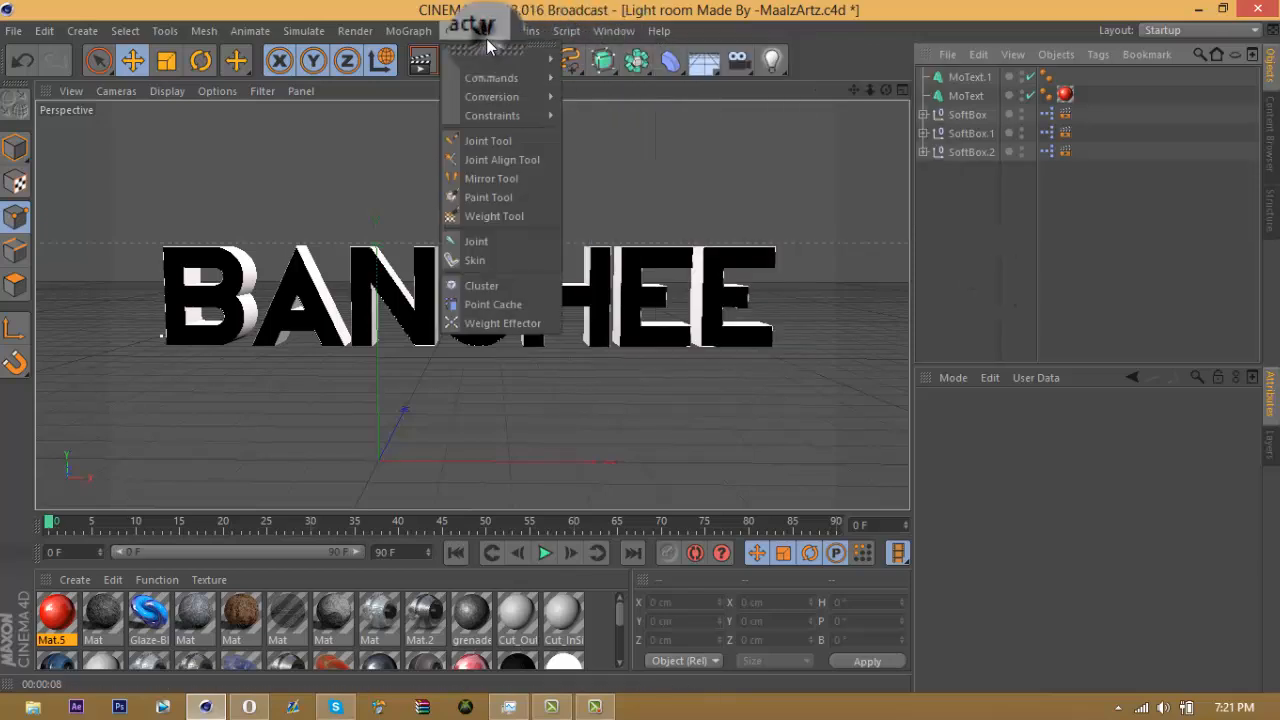
{"action": "left_click", "coordinate": [480, 32]}
{"action": "left_click", "coordinate": [430, 34]}
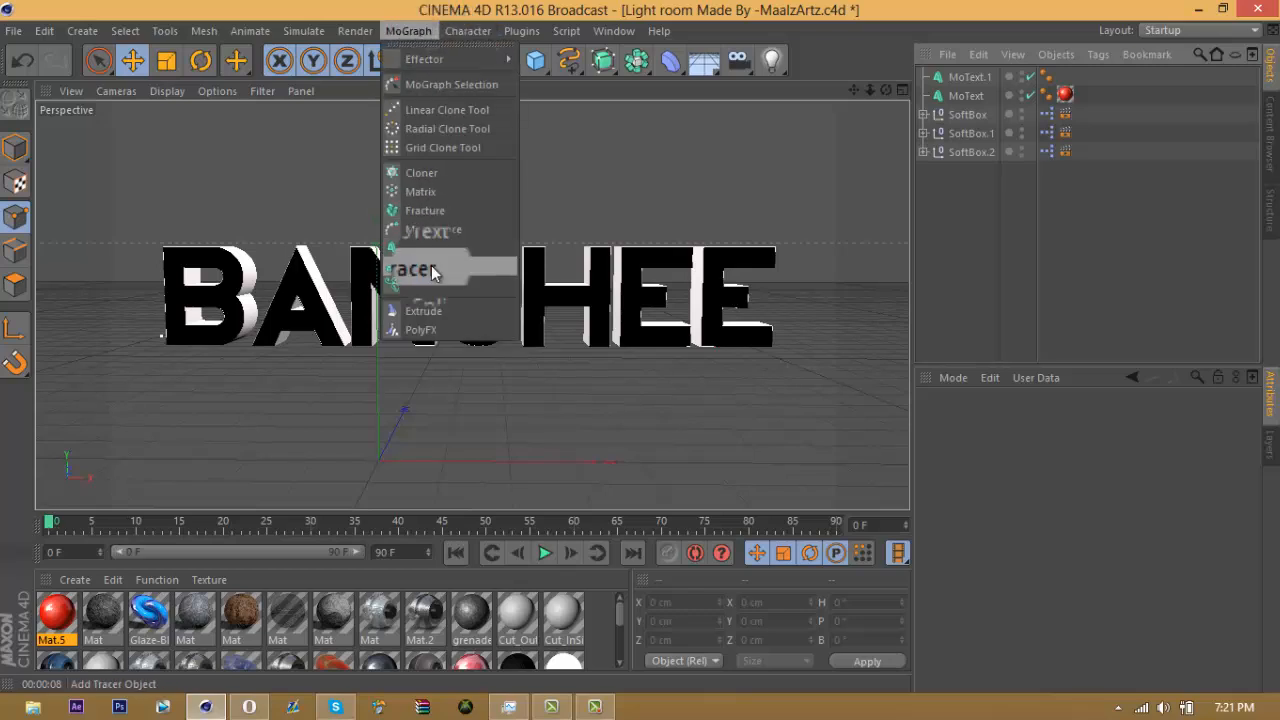
{"action": "left_click", "coordinate": [997, 231]}
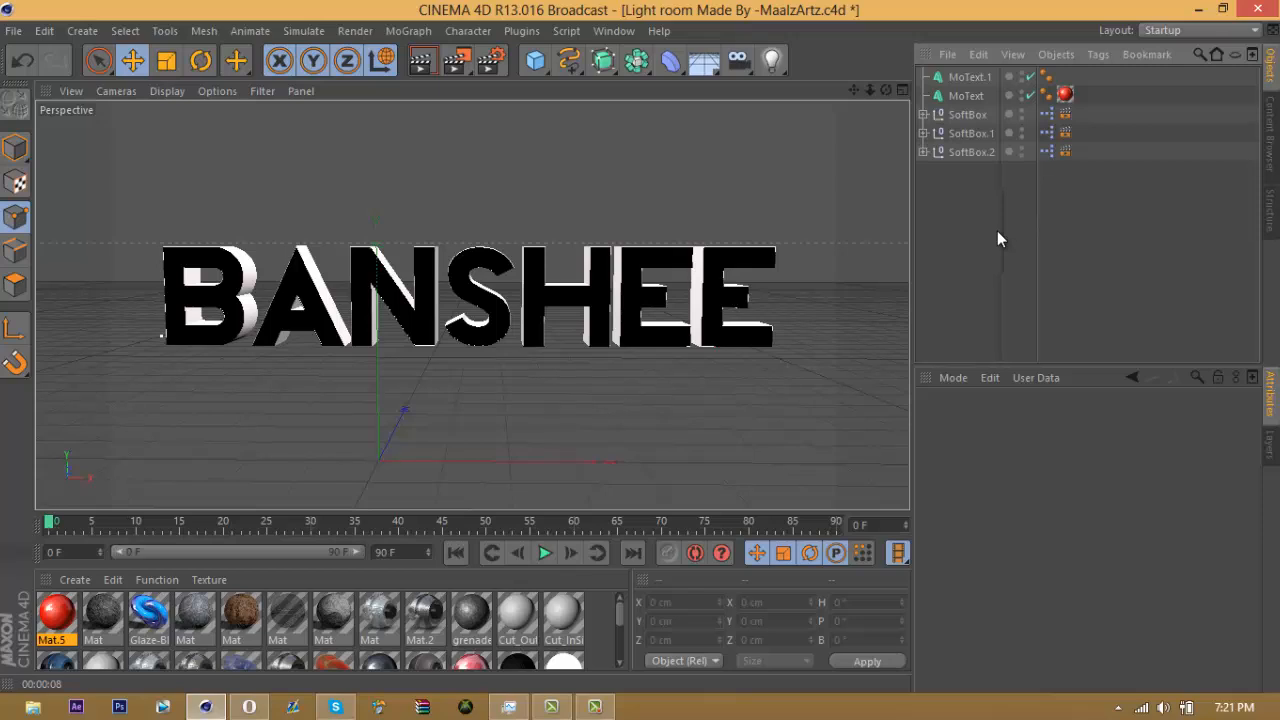